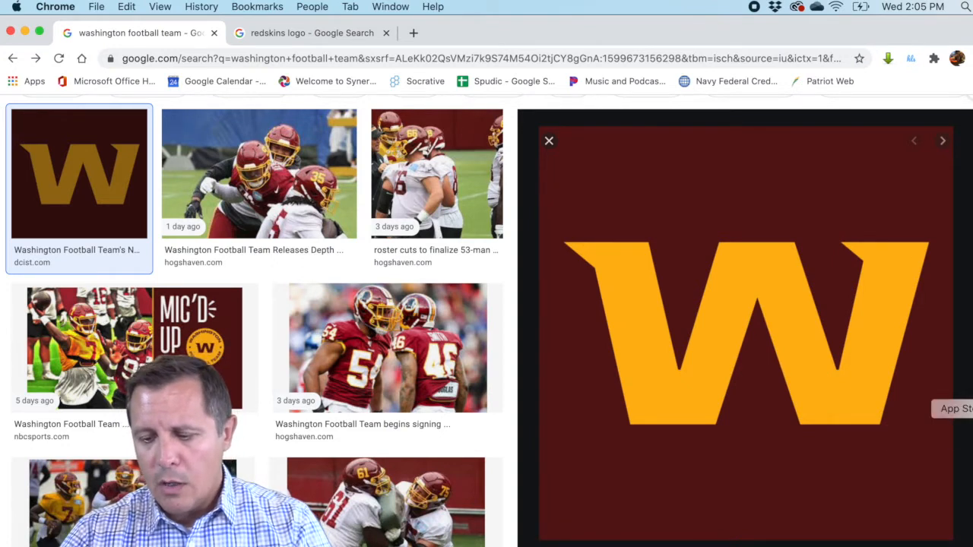
- Switch to Illustrator and create a new 7 × 7 in document in CMYK color mode
click(966, 523)
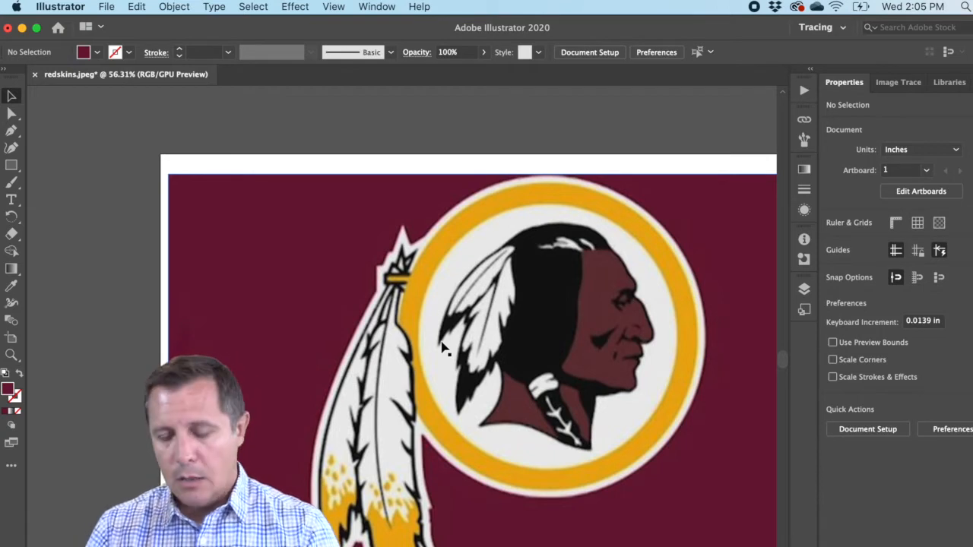
click(107, 6)
click(116, 24)
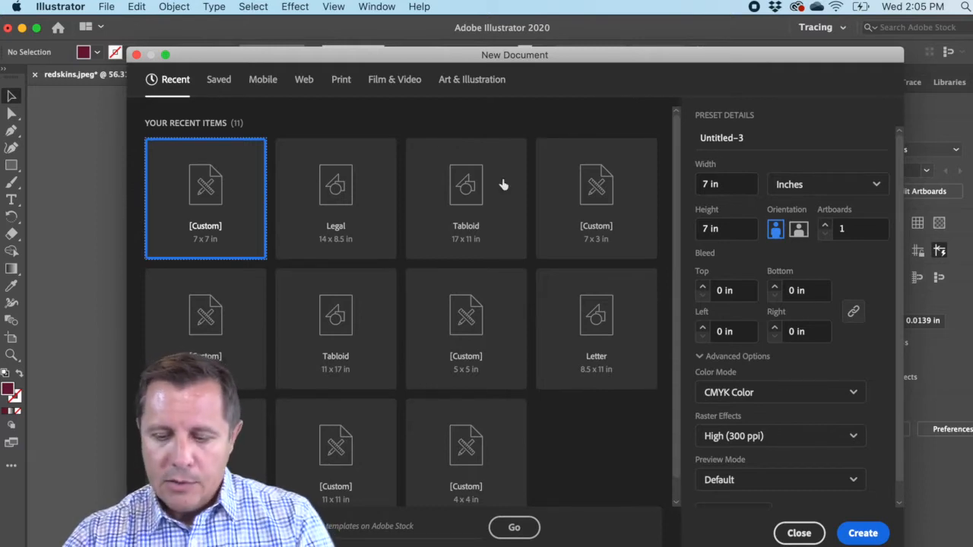
click(860, 535)
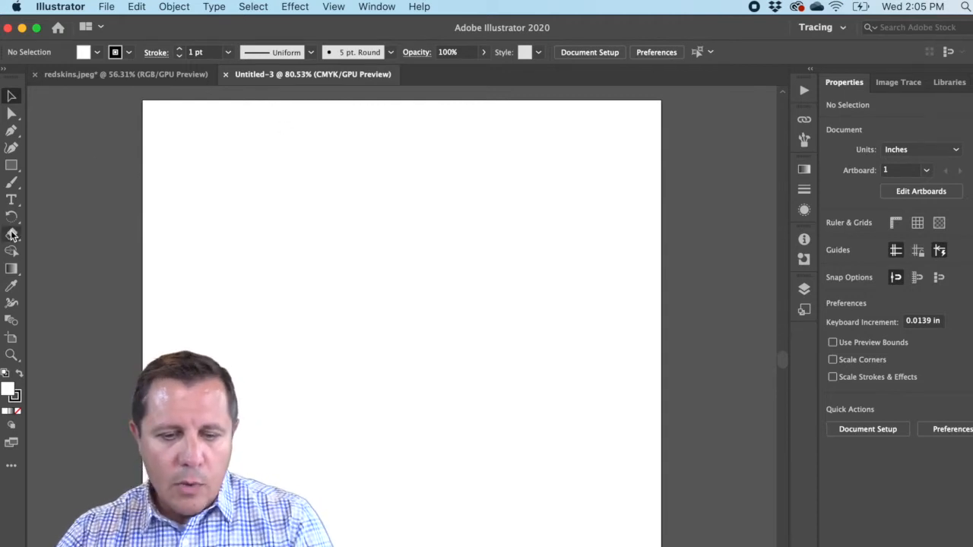
- Add the text "W" near the middle of the artboard and set its font size to 250 pt
click(13, 200)
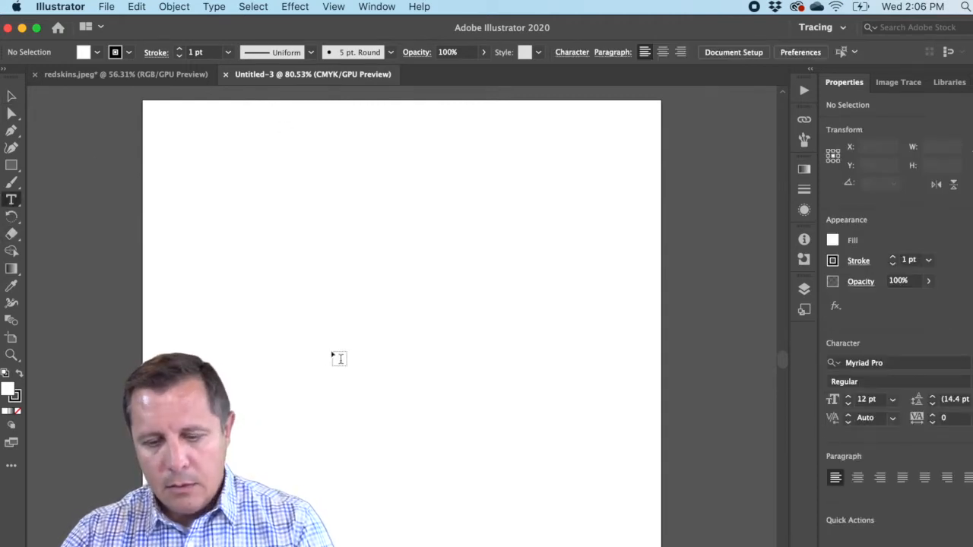
click(359, 357)
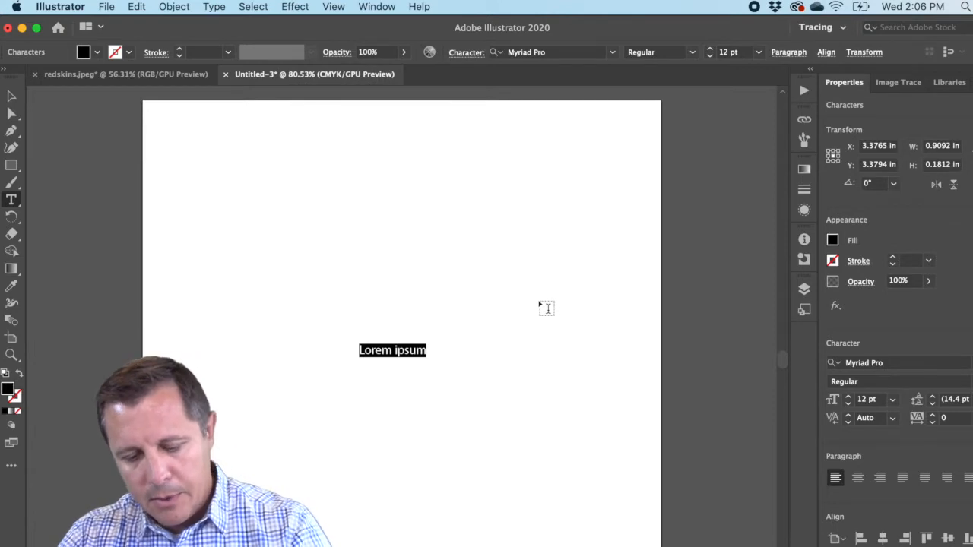
text(W)
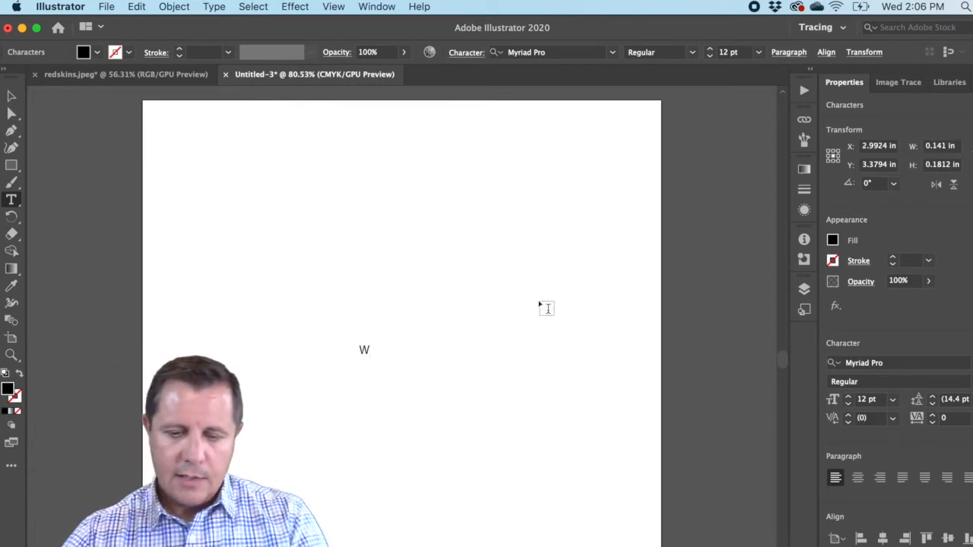
key(shift+Left)
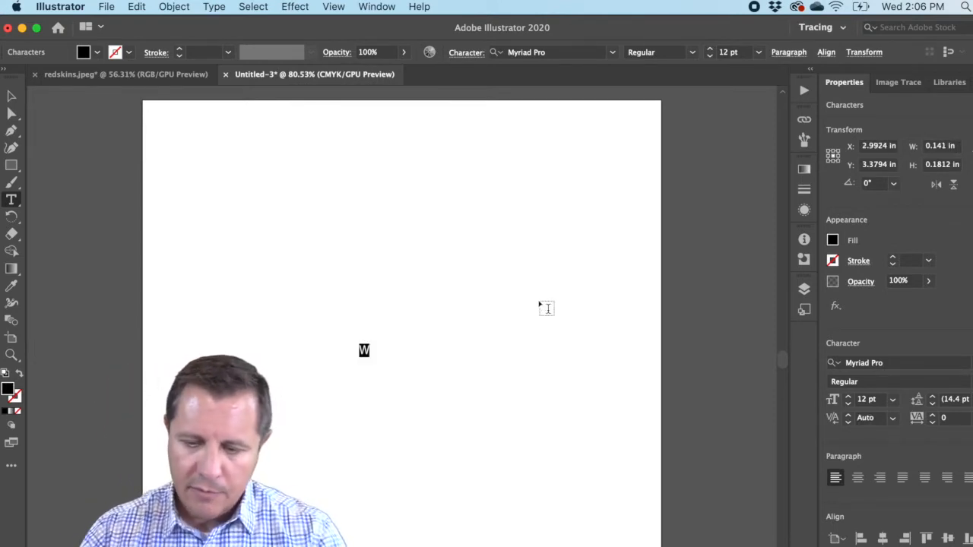
click(872, 399)
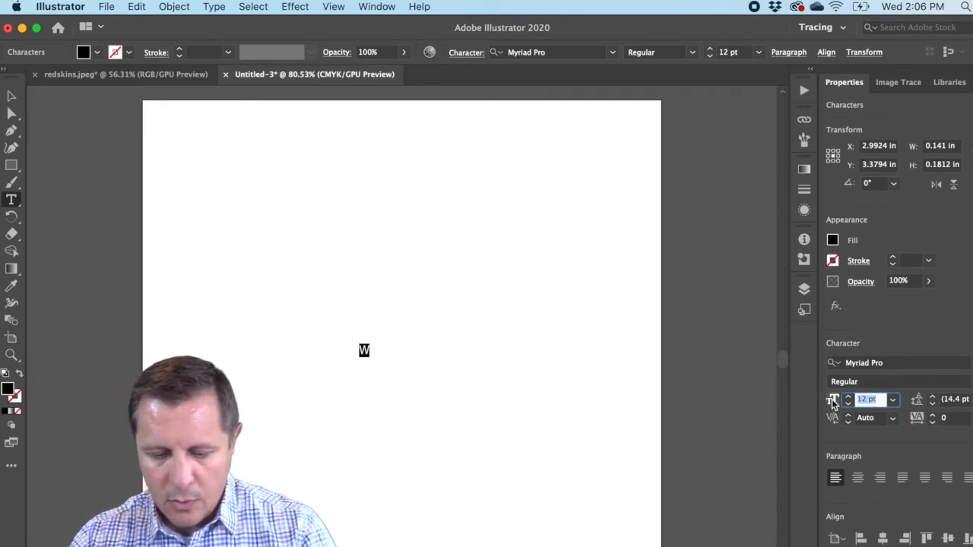
text(250)
key(Tab)
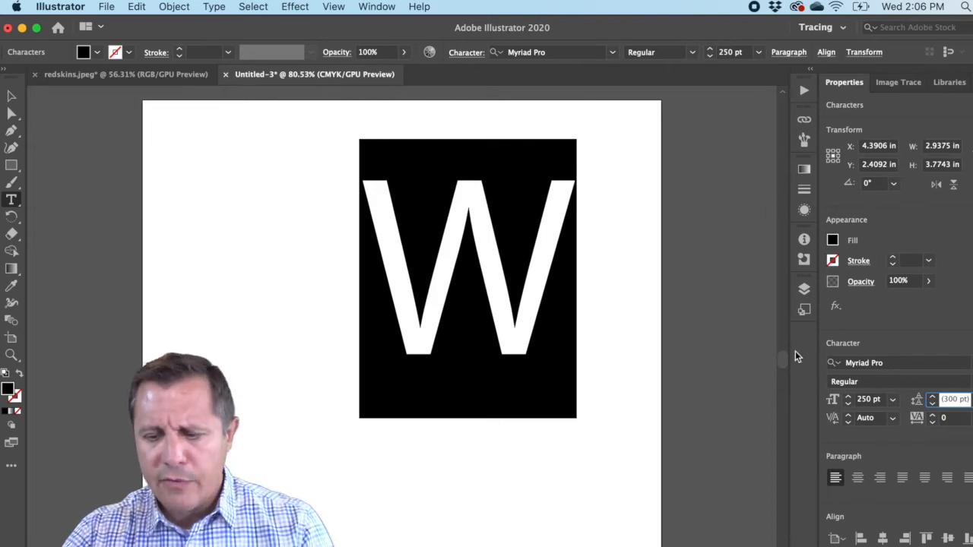
- Change the font of the letter W to Arial Black
click(970, 364)
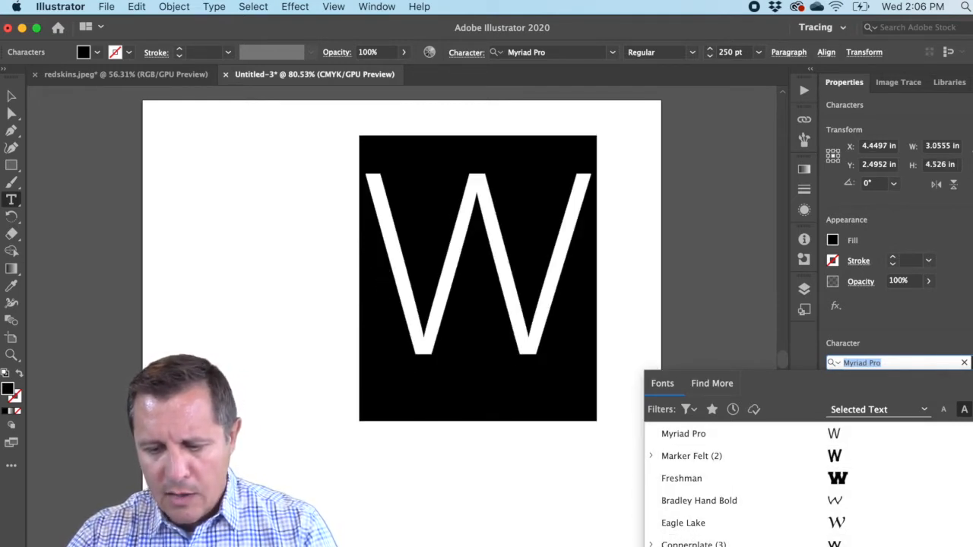
scroll(780, 516, down, 3)
scroll(779, 532, up, 4)
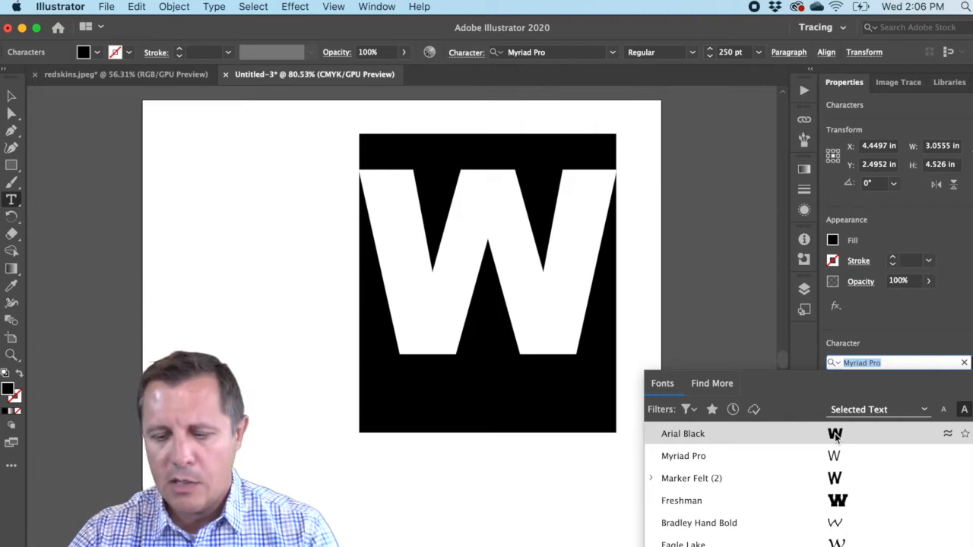
click(835, 433)
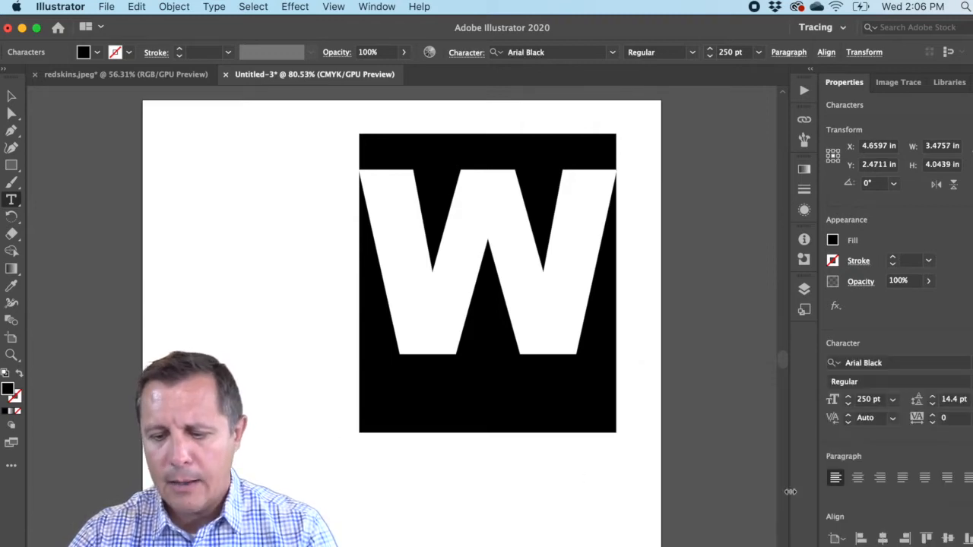
- Set the font size of the W to 275 pt
click(866, 399)
double_click(863, 400)
text(27)
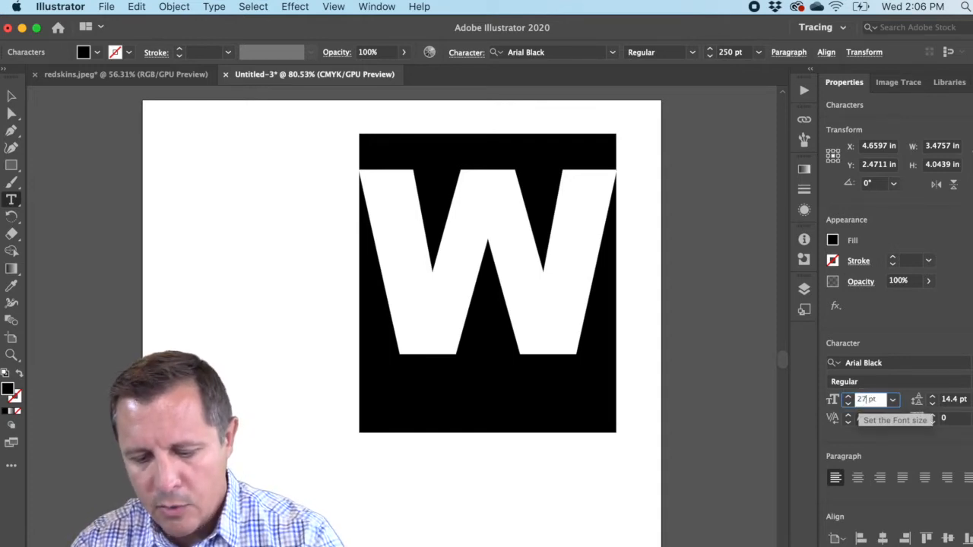
text(5)
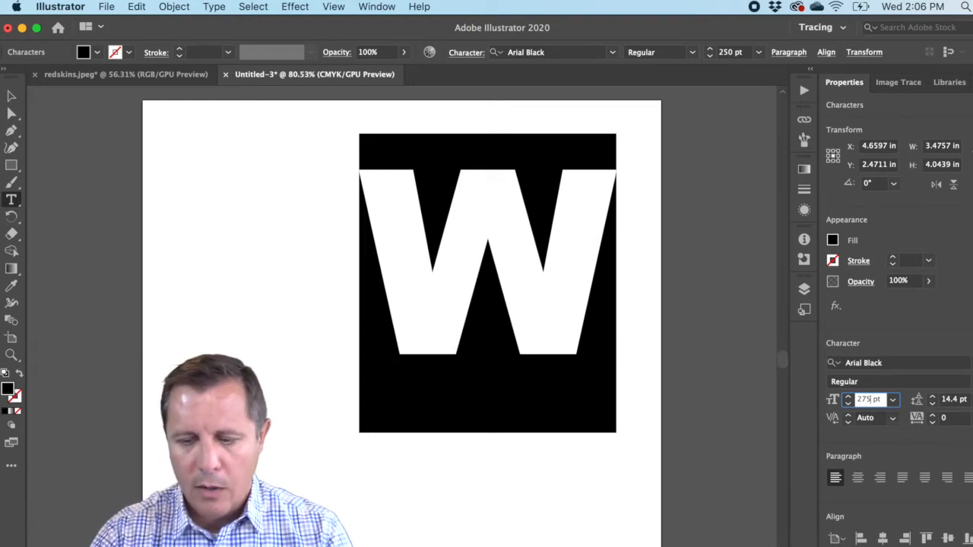
key(Return)
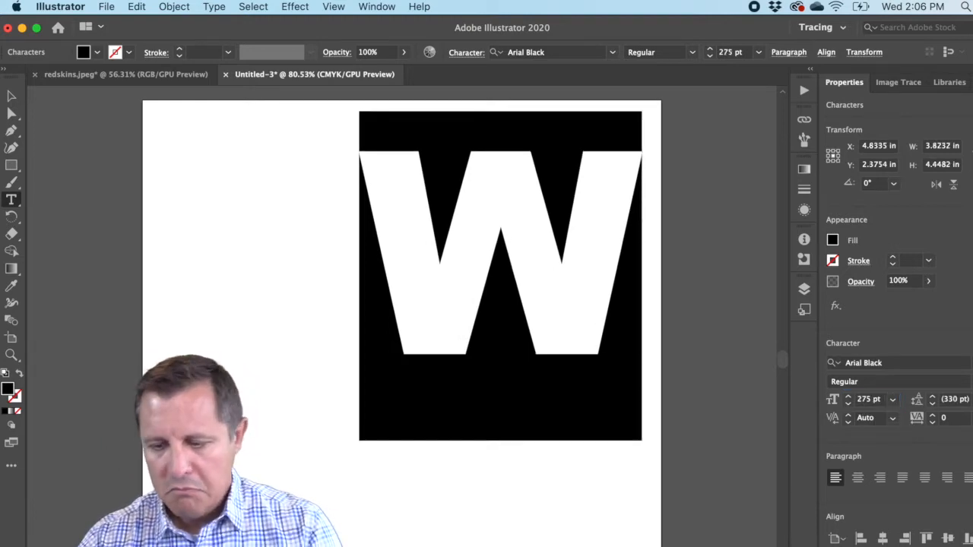
- Set the W's font size to 300 pt and move the letter to the horizontal center of the artboard
click(866, 401)
text(300)
key(Return)
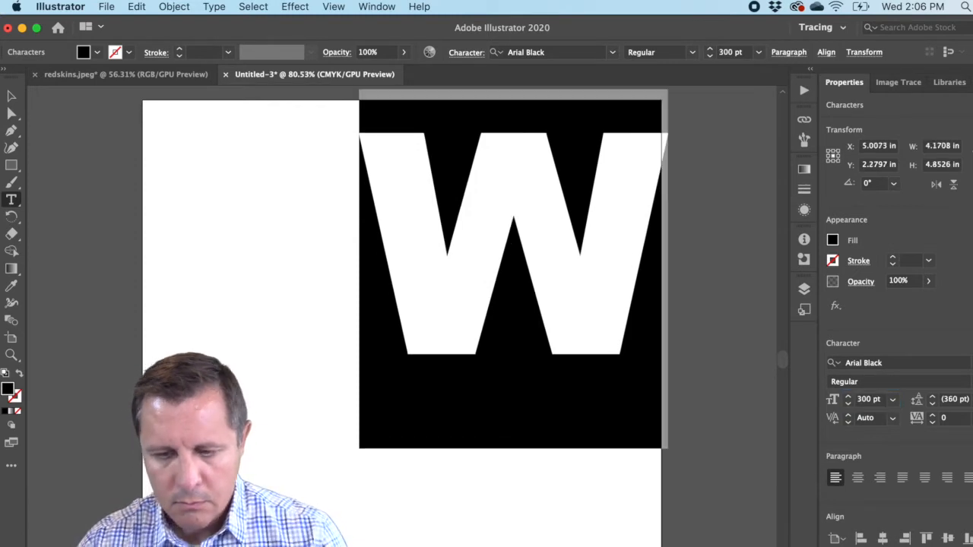
click(11, 95)
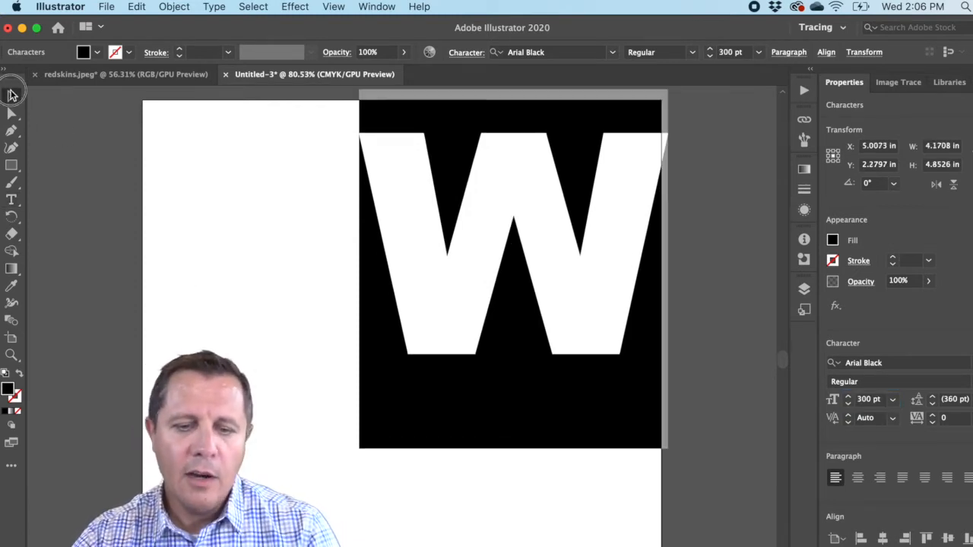
drag(414, 251, 304, 360)
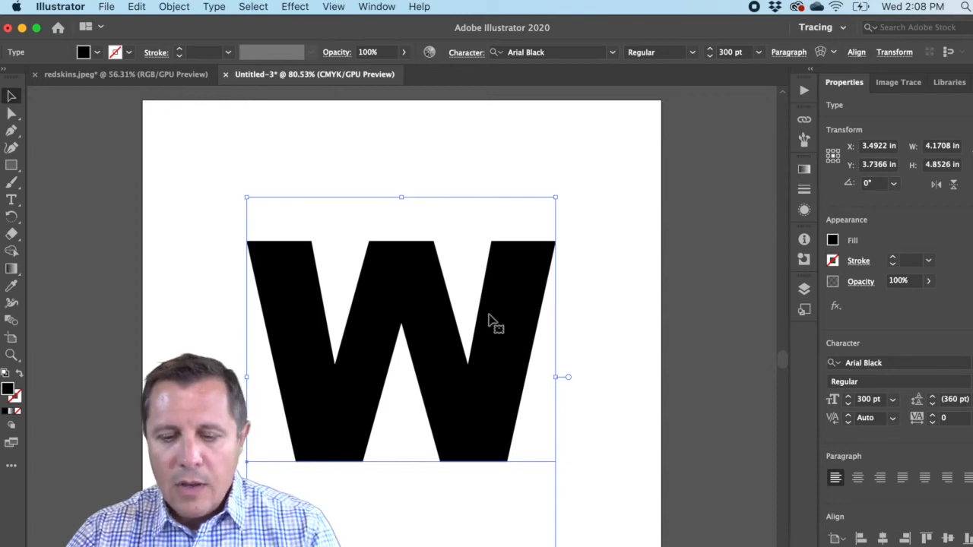
- Convert the W text object to outlines
click(614, 281)
click(513, 275)
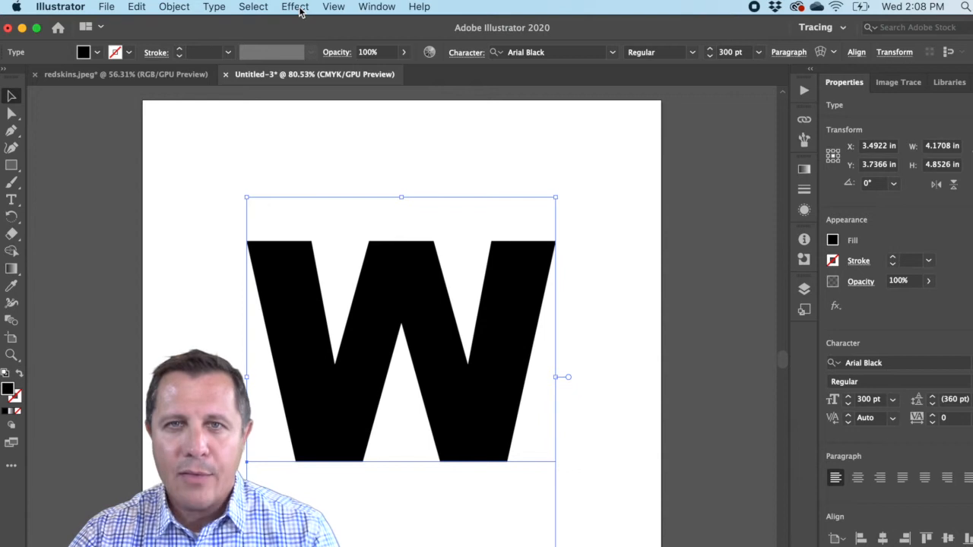
click(173, 6)
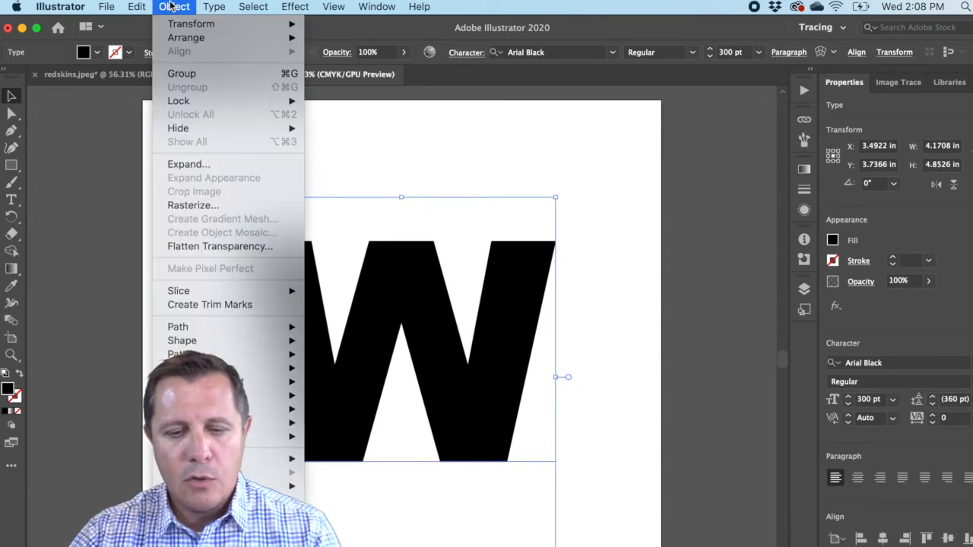
mouse_move(203, 9)
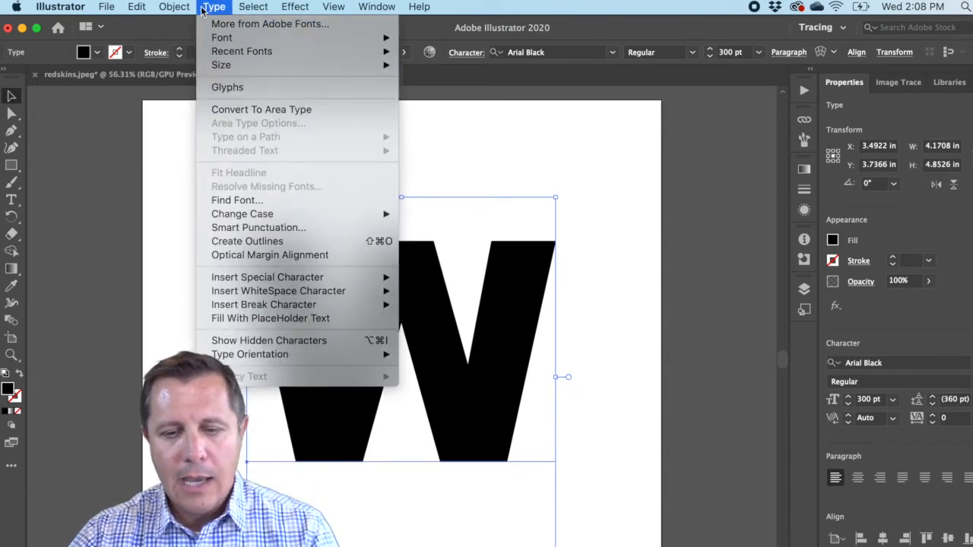
click(274, 241)
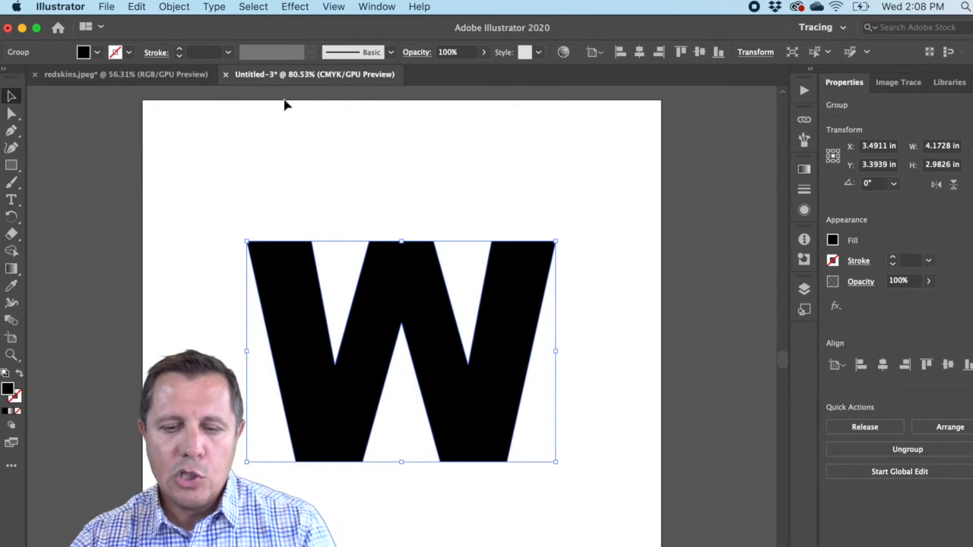
- Display the W in Outline mode to inspect its paths, and return to Preview mode
click(333, 6)
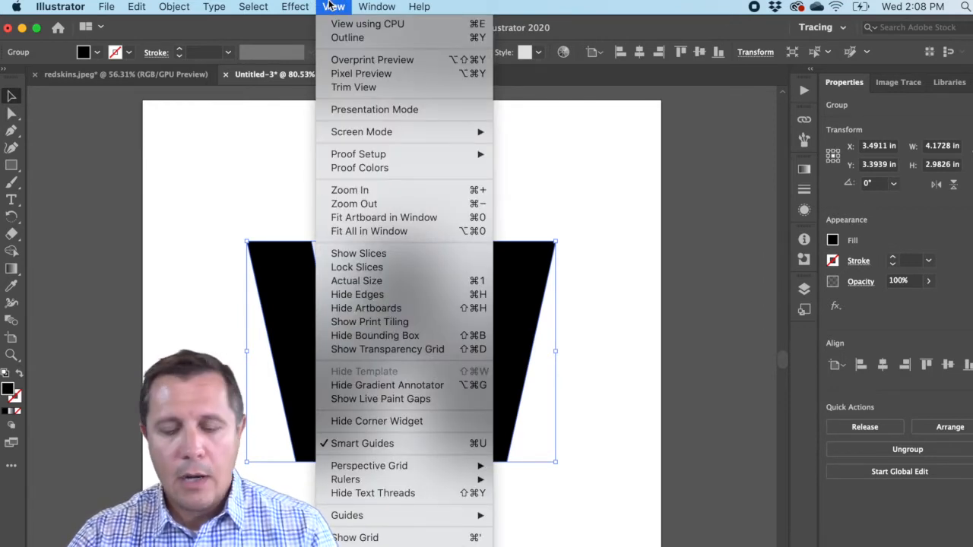
click(344, 37)
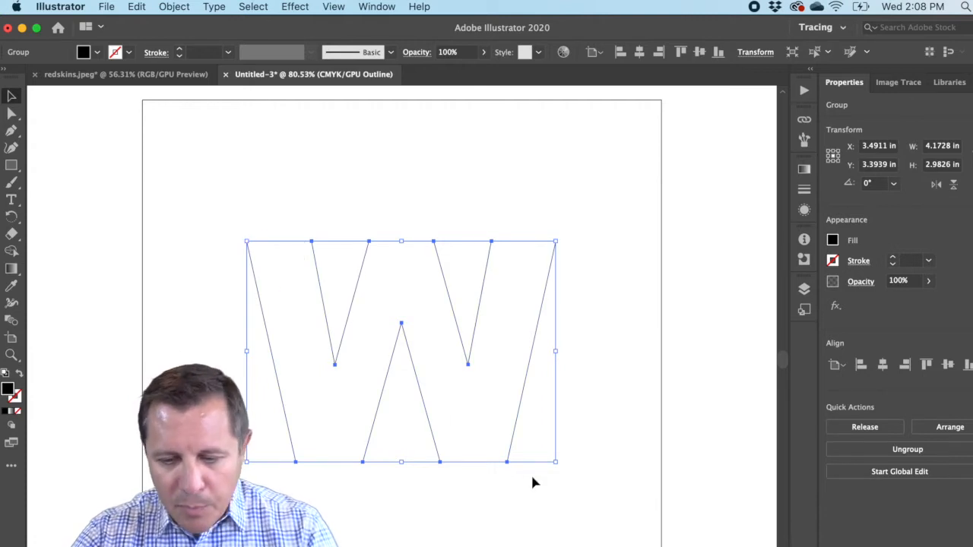
click(557, 441)
click(524, 386)
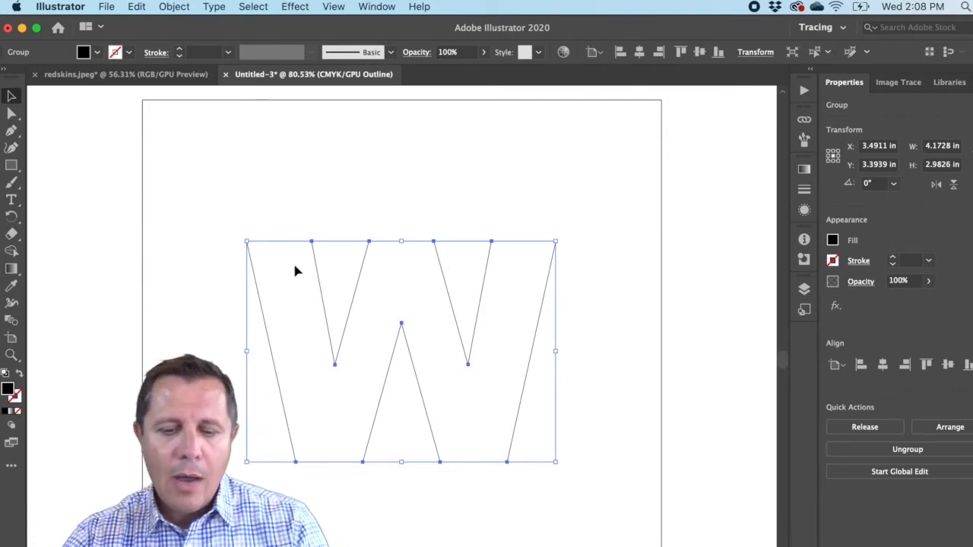
click(373, 7)
mouse_move(331, 6)
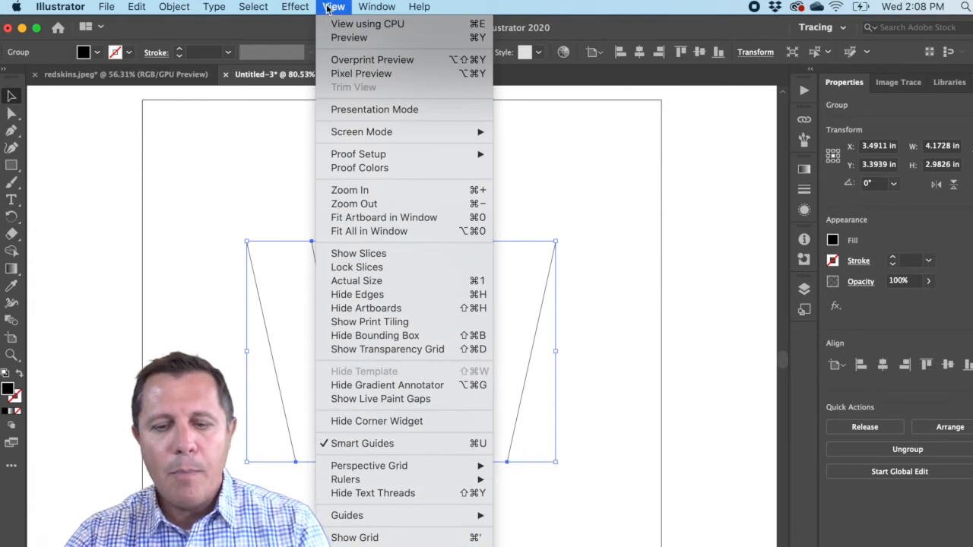
click(338, 42)
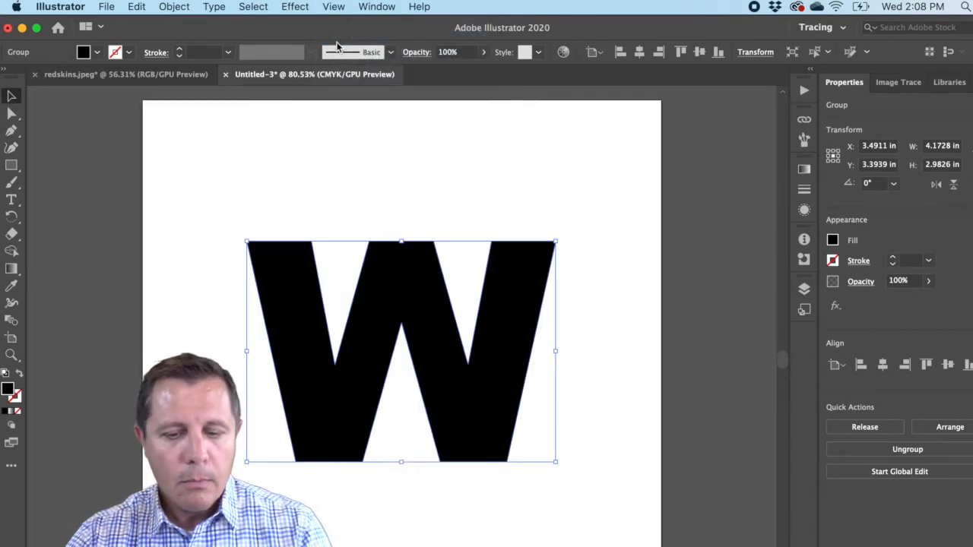
- Set the document view to CPU rendering and display the artwork in Outline mode
click(338, 6)
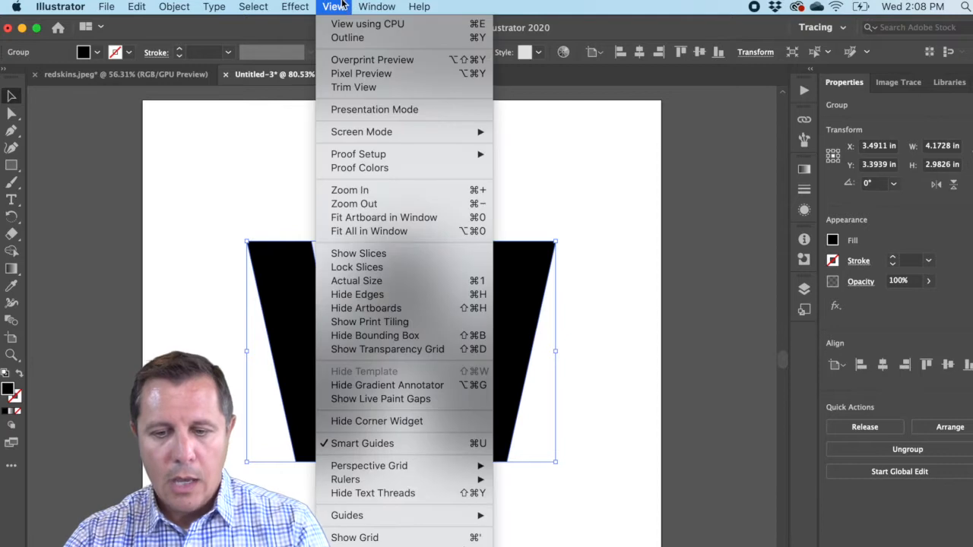
click(346, 24)
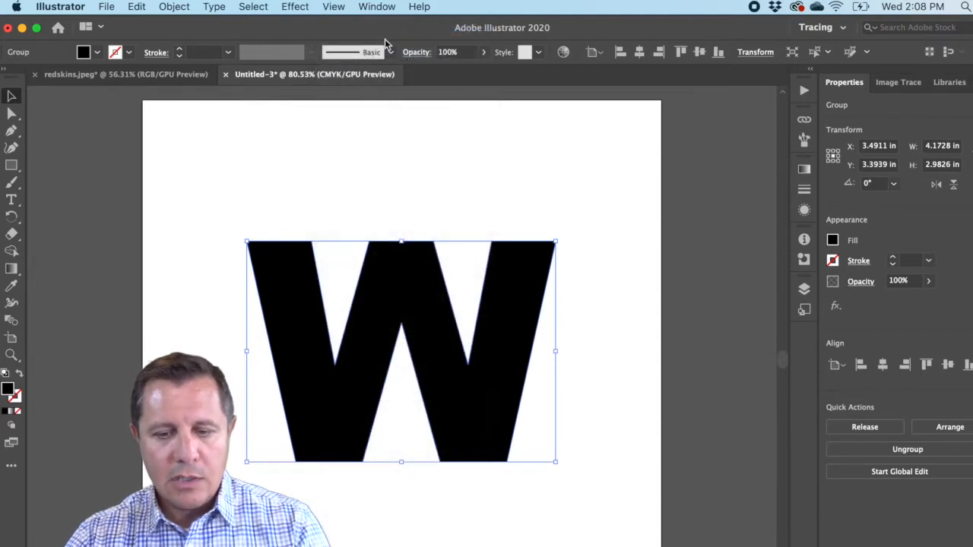
click(339, 7)
click(344, 38)
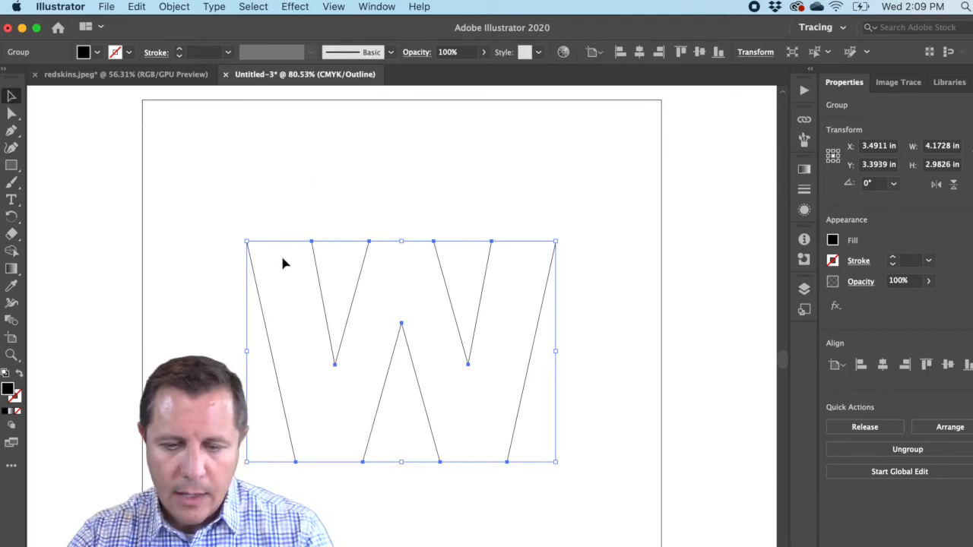
- Enlarge the outlined W to about 5.16 in wide and 3.77 in high, stretching it slightly on both sides
drag(369, 285, 297, 222)
drag(349, 298, 232, 219)
drag(539, 429, 593, 487)
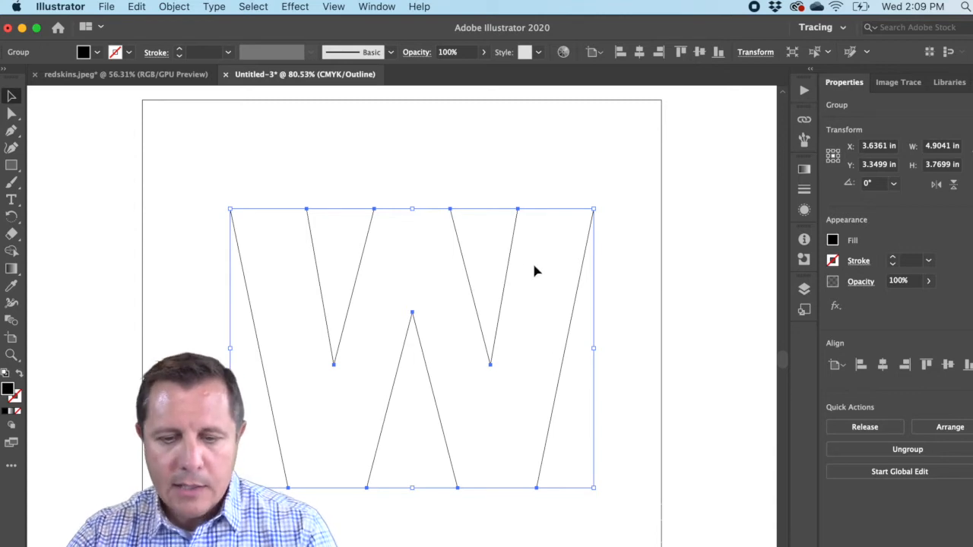
drag(595, 347, 602, 350)
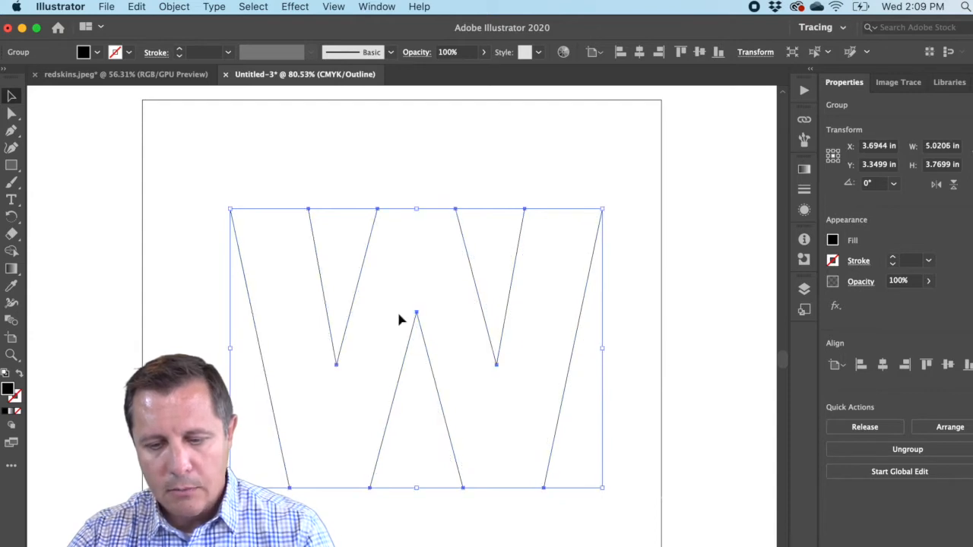
drag(231, 350, 220, 349)
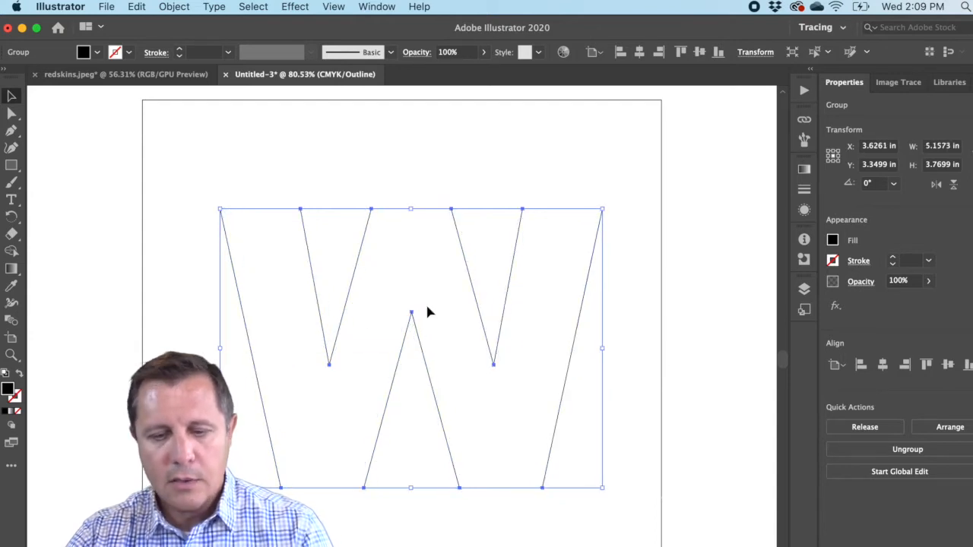
- Pull the W's upper-left corner anchor point up and outward to about X 0.51 in, Y 0.83 in
click(11, 115)
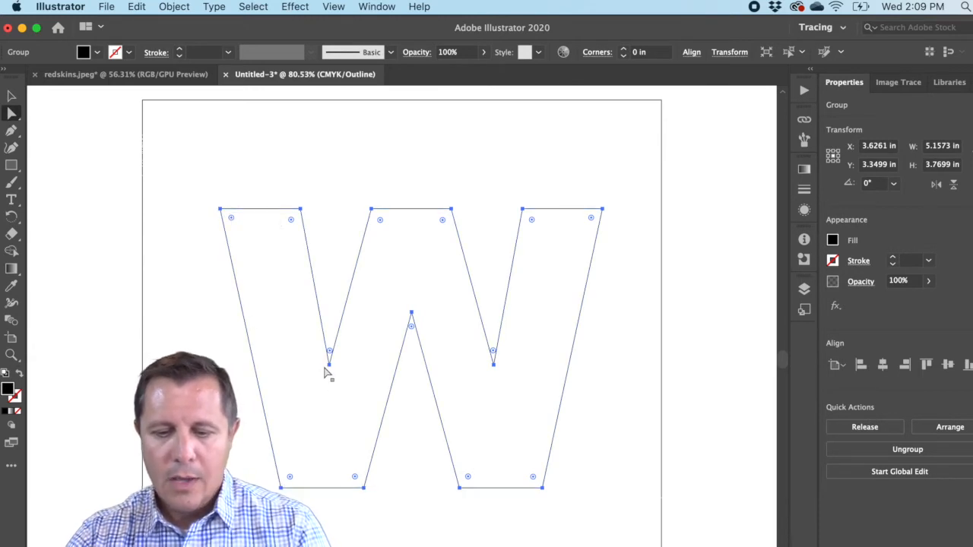
drag(199, 182, 180, 162)
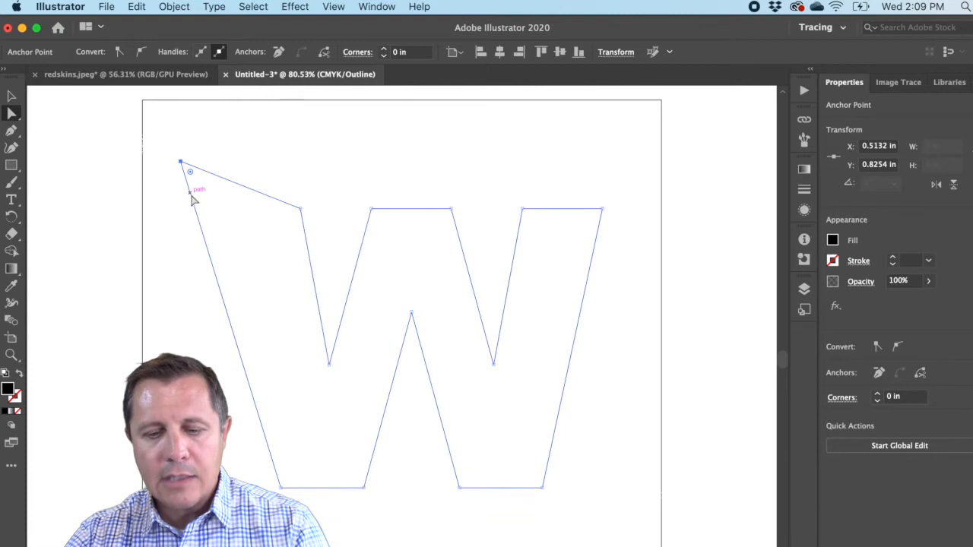
- Undo the last corner point move and check the W's shape against the reference logo in Chrome
key(super+z)
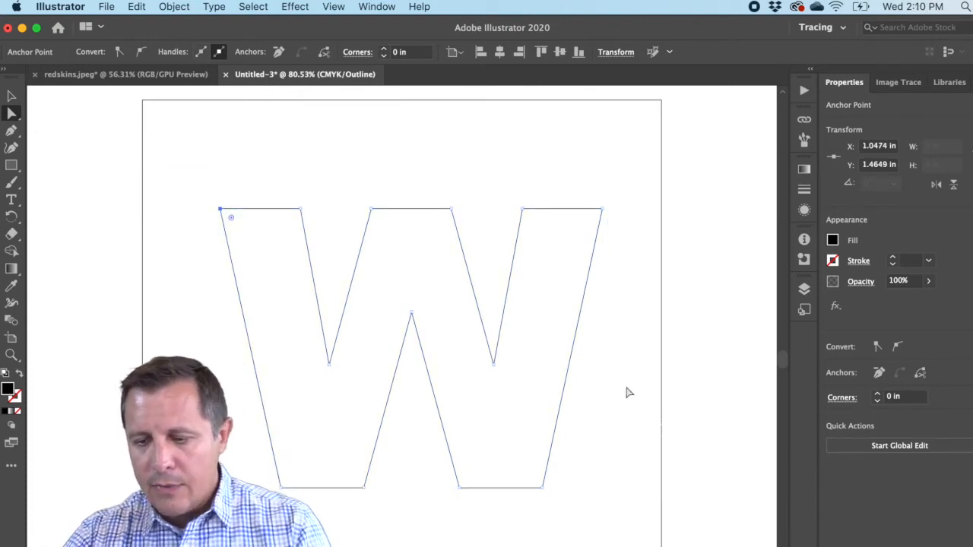
click(969, 126)
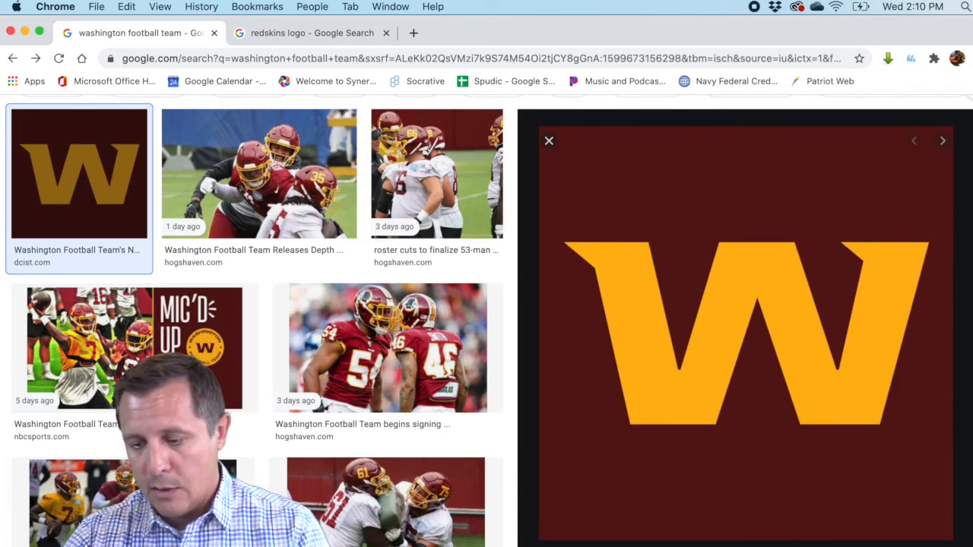
click(927, 491)
- Shift the W's whole outer left edge outward horizontally by about 0.18 in and compare it with the reference logo in Chrome
mouse_move(183, 180)
mouse_down()
mouse_move(256, 413)
mouse_move(297, 501)
mouse_move(287, 492)
mouse_up()
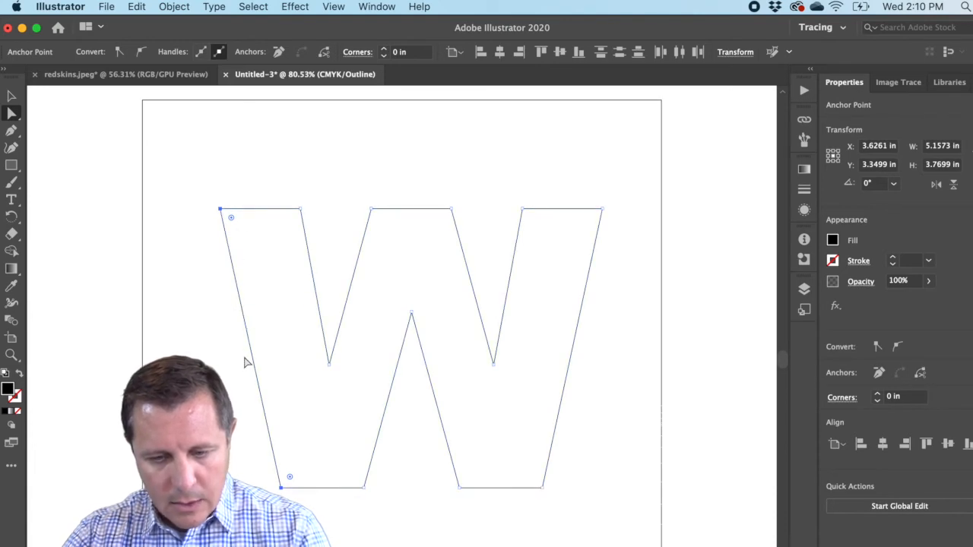
drag(249, 360, 240, 360)
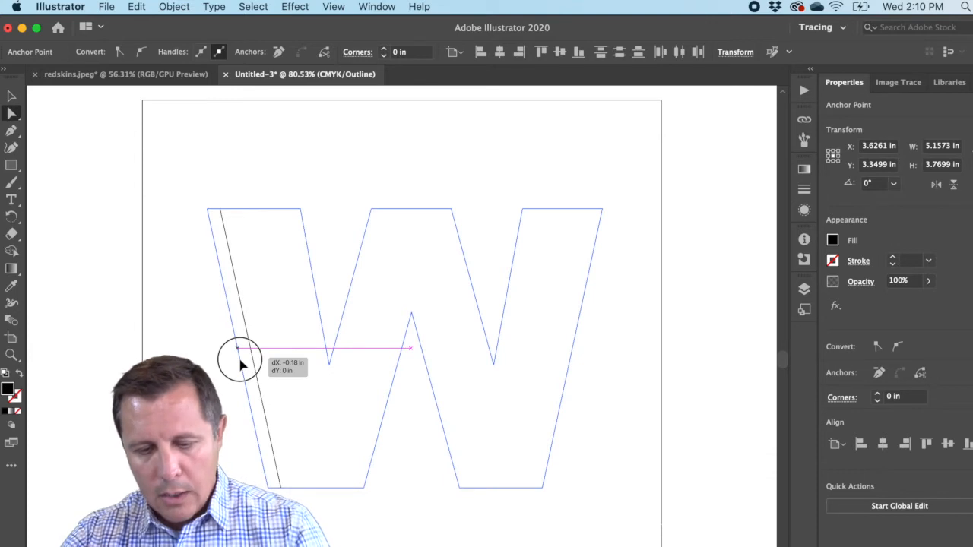
drag(240, 365, 242, 366)
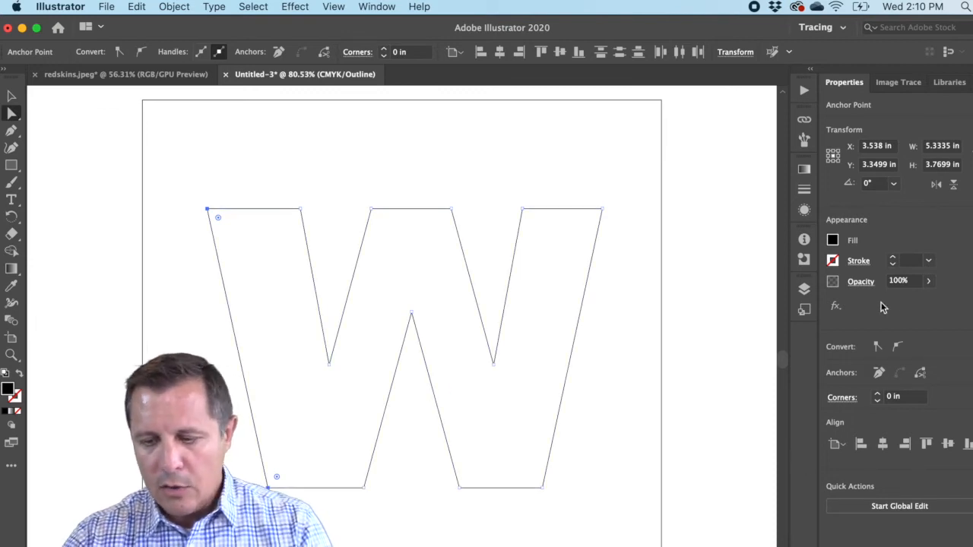
click(972, 126)
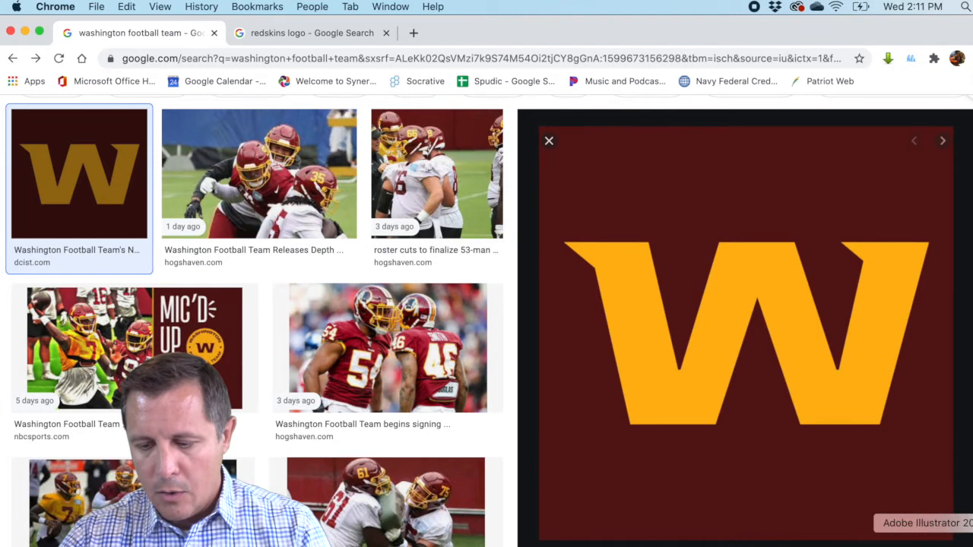
click(972, 522)
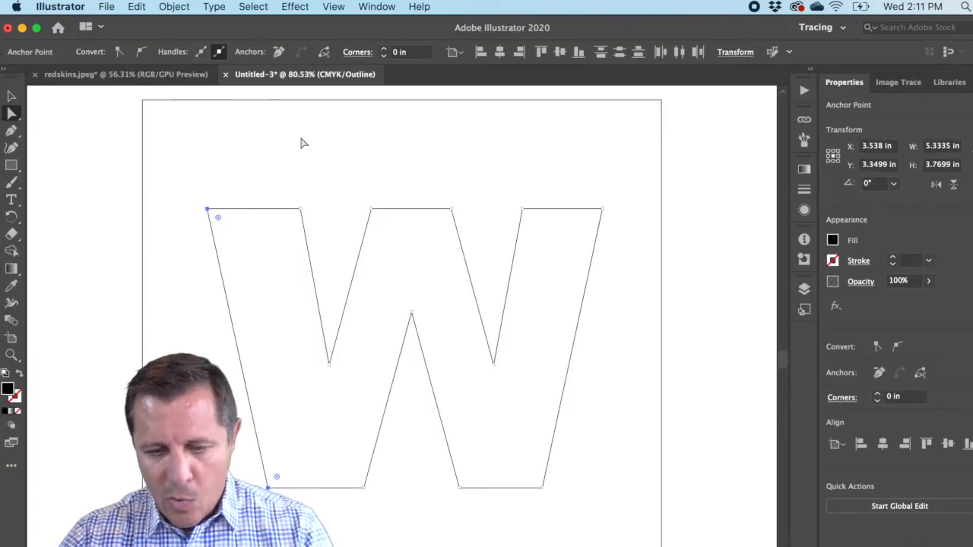
- Show the rulers and place a horizontal guide across the upper part of the W at about Y 1.93 in
click(334, 7)
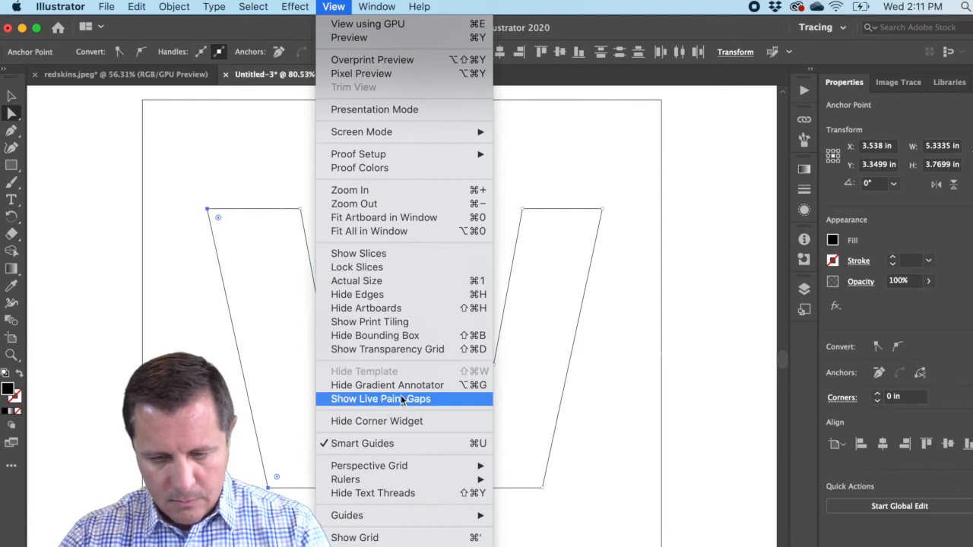
key(Escape)
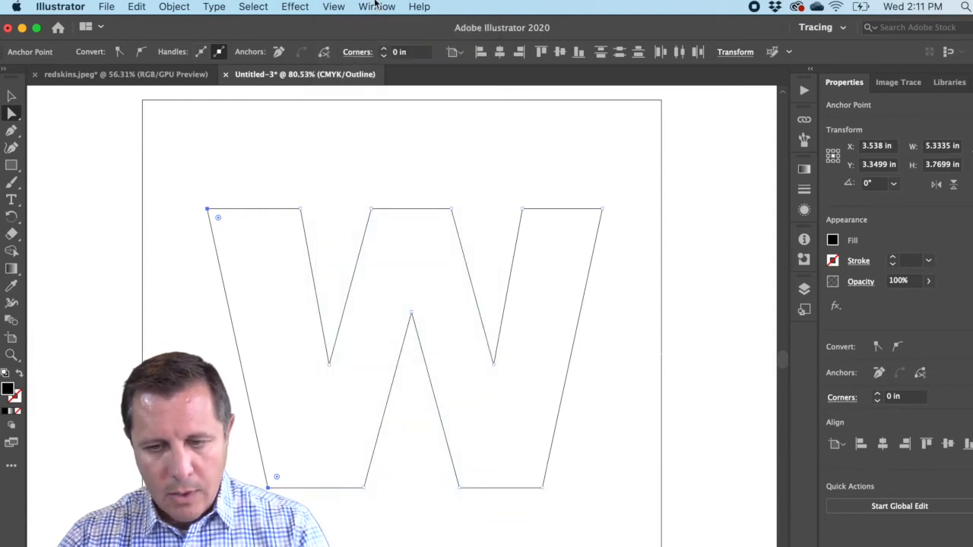
click(331, 8)
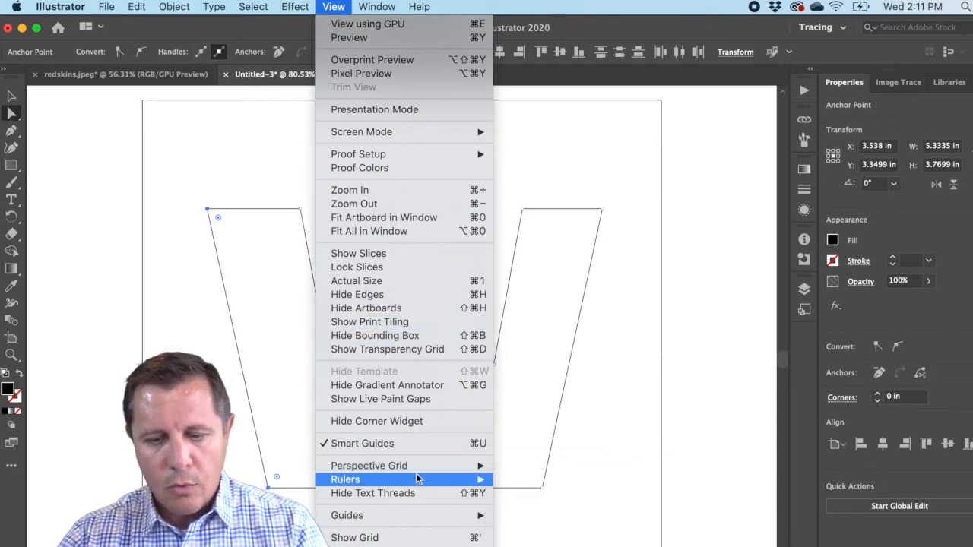
mouse_move(472, 484)
click(524, 479)
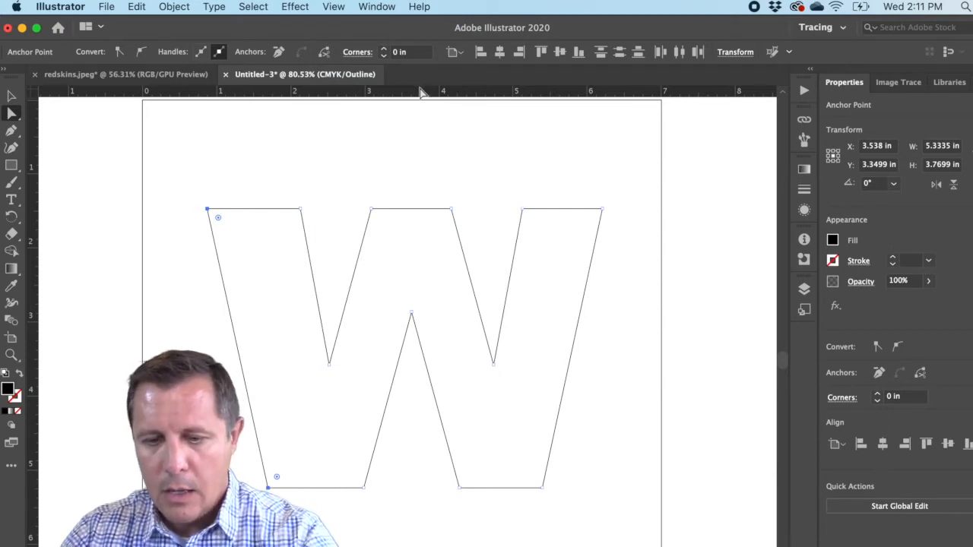
drag(418, 93, 422, 249)
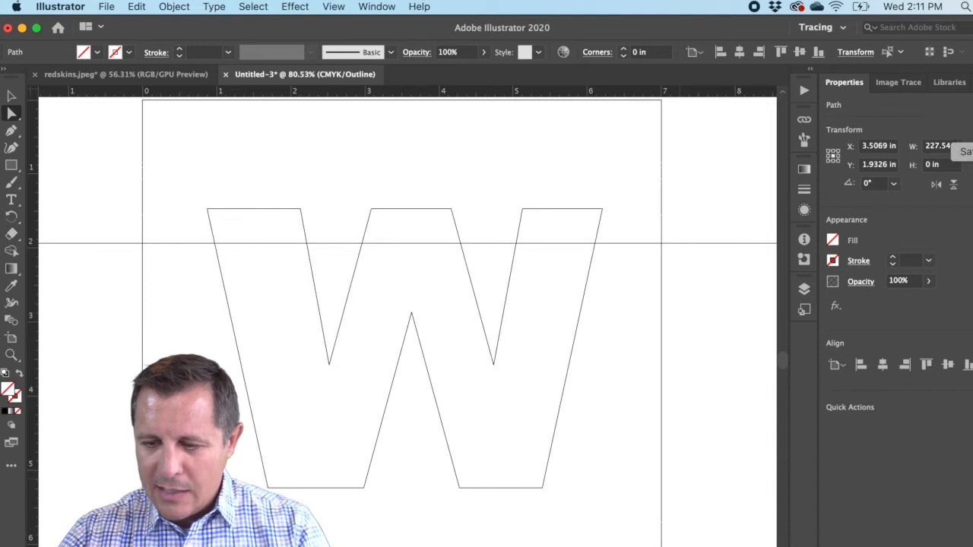
- Check the reference logo in Chrome and add an anchor point on the W's outer left edge at about X 0.99 in, Y 1.99 in
click(968, 127)
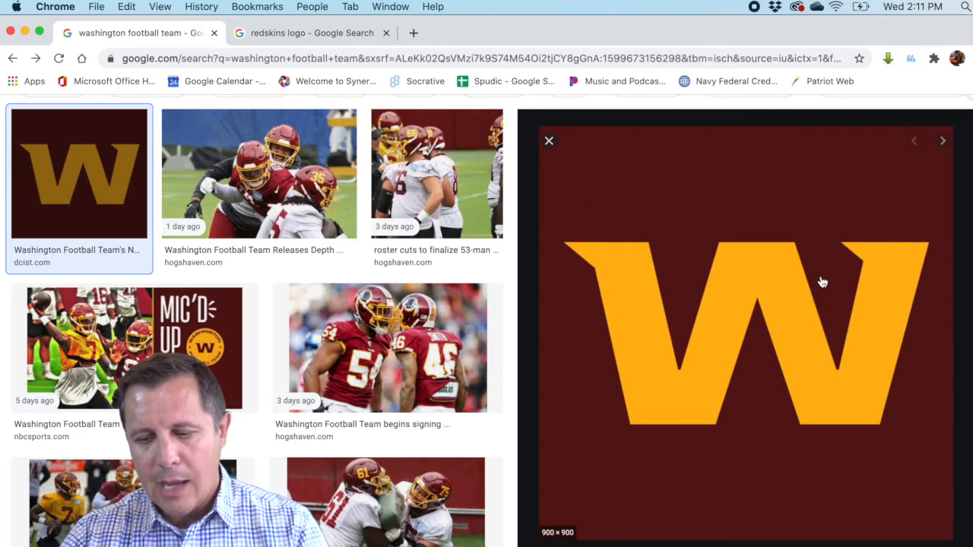
click(966, 523)
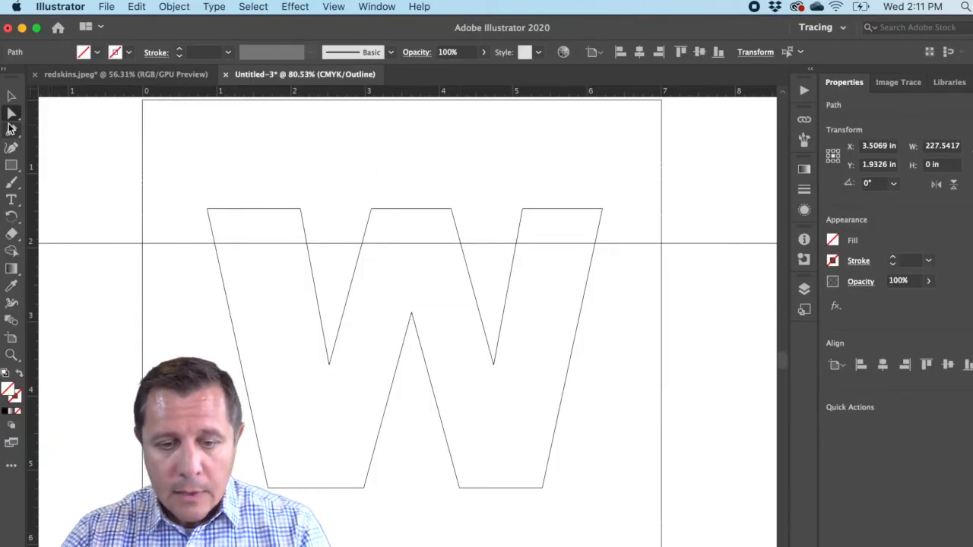
click(214, 236)
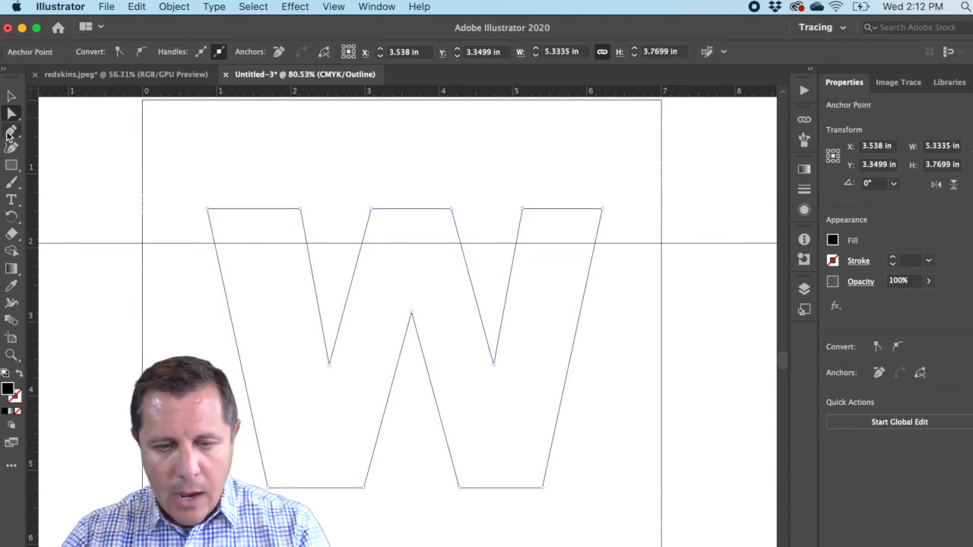
click(10, 135)
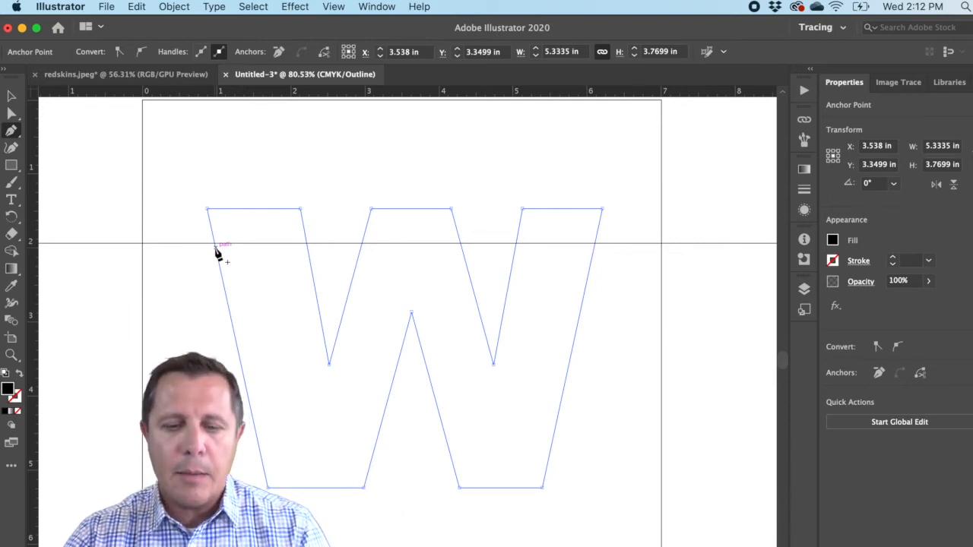
click(215, 248)
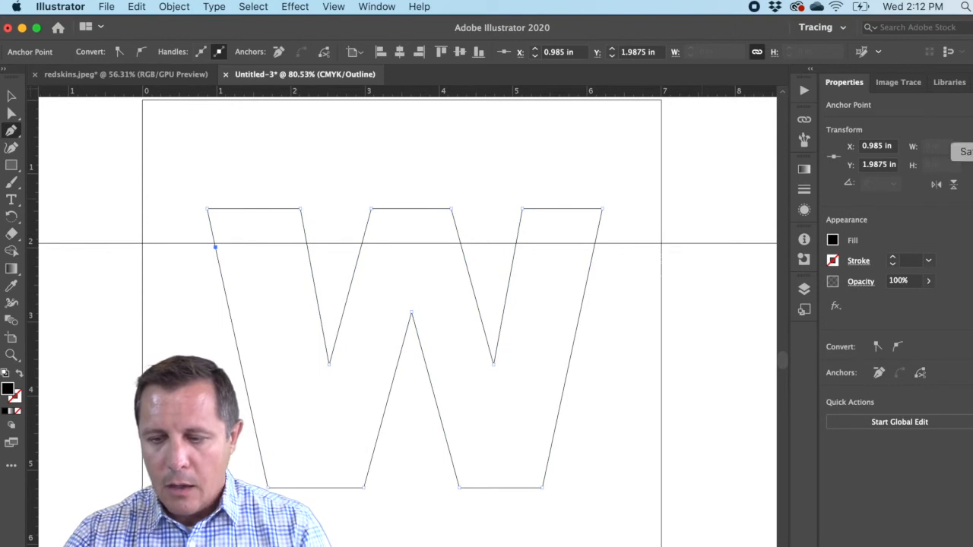
- Recheck the reference logo in Chrome and add an anchor point on the right arm's inner edge at about X 5.03 in, Y 1.99 in
click(965, 126)
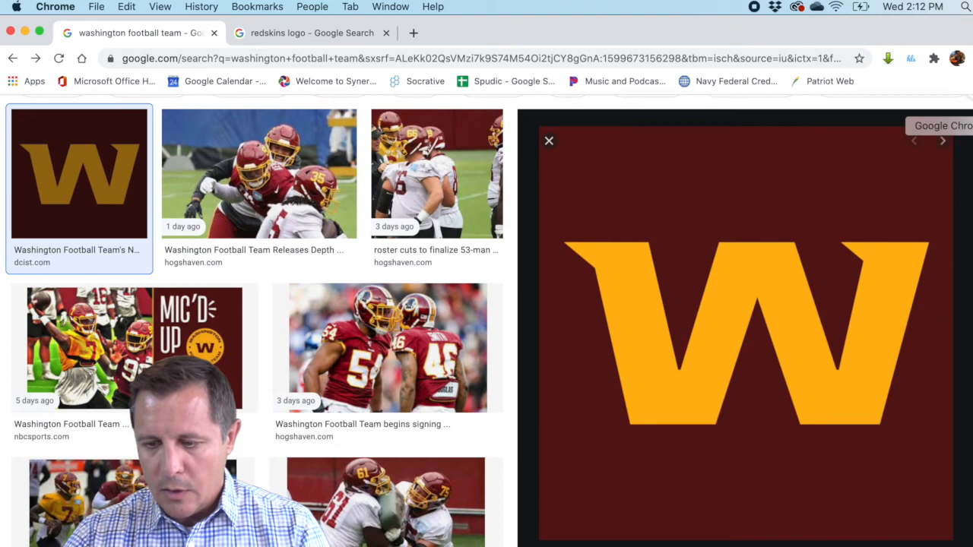
click(965, 522)
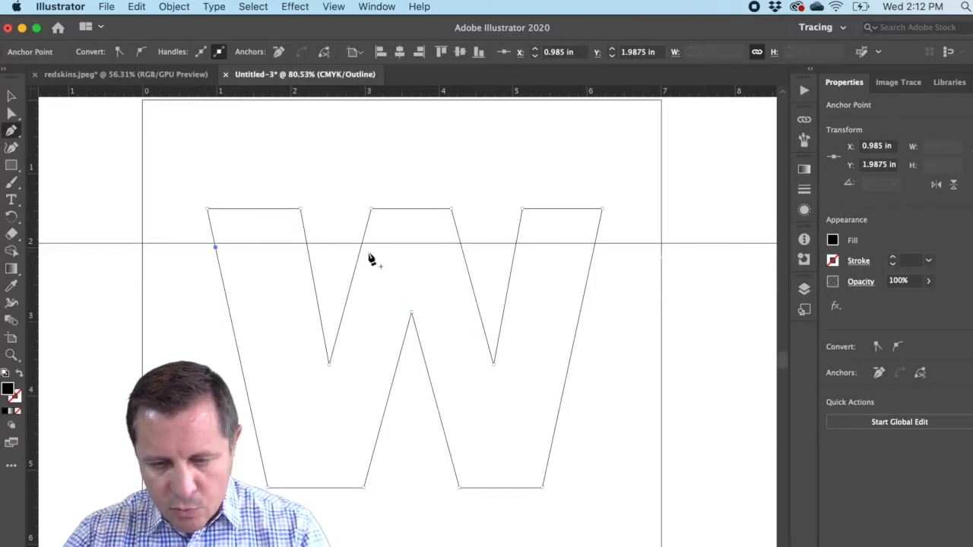
click(515, 247)
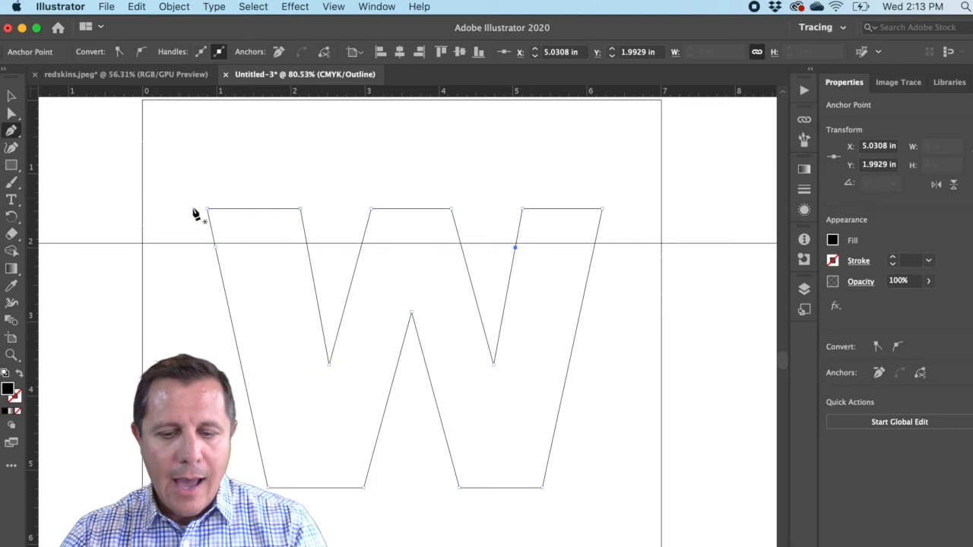
- Pull the W's upper-left corner point outward to about X 0.38 in and the right arm's inner top corner point to about X 4.87 in
click(11, 112)
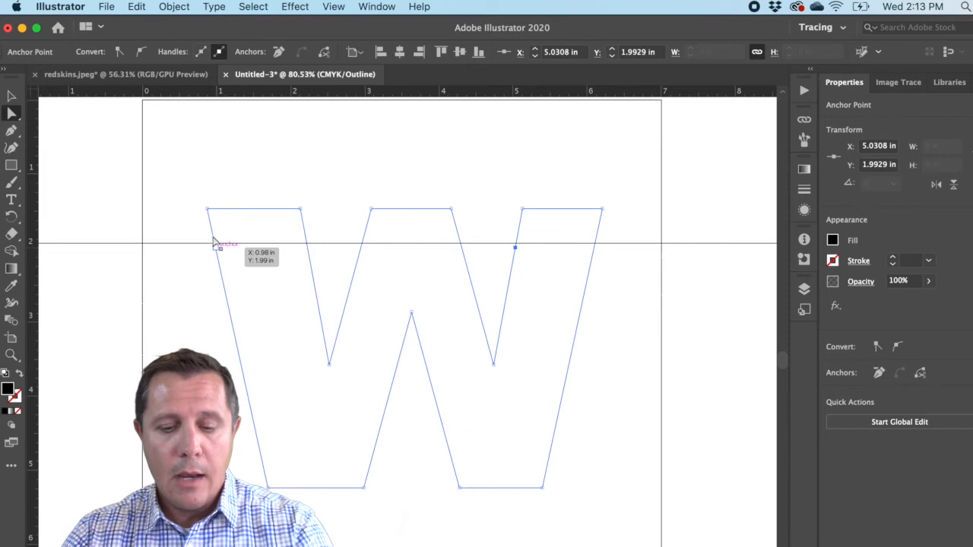
drag(209, 210, 170, 209)
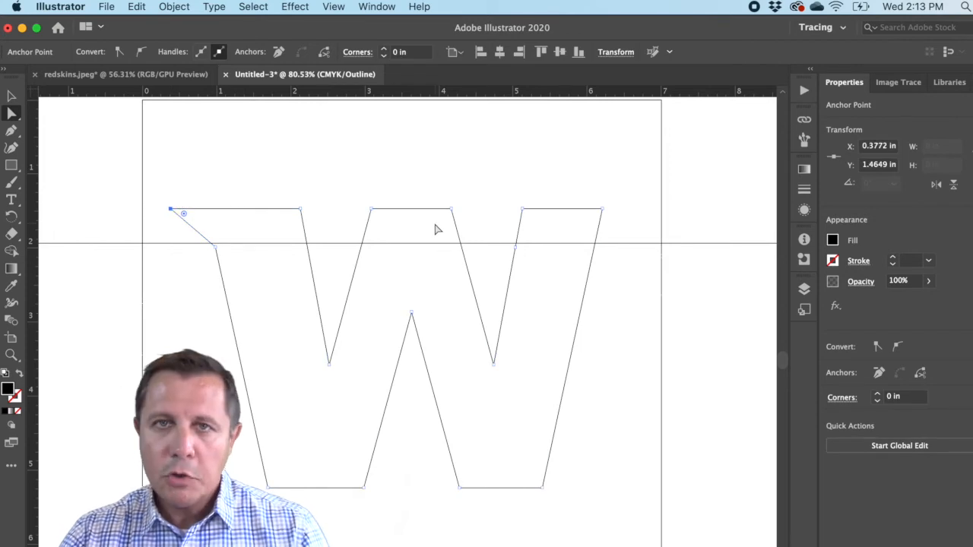
click(523, 215)
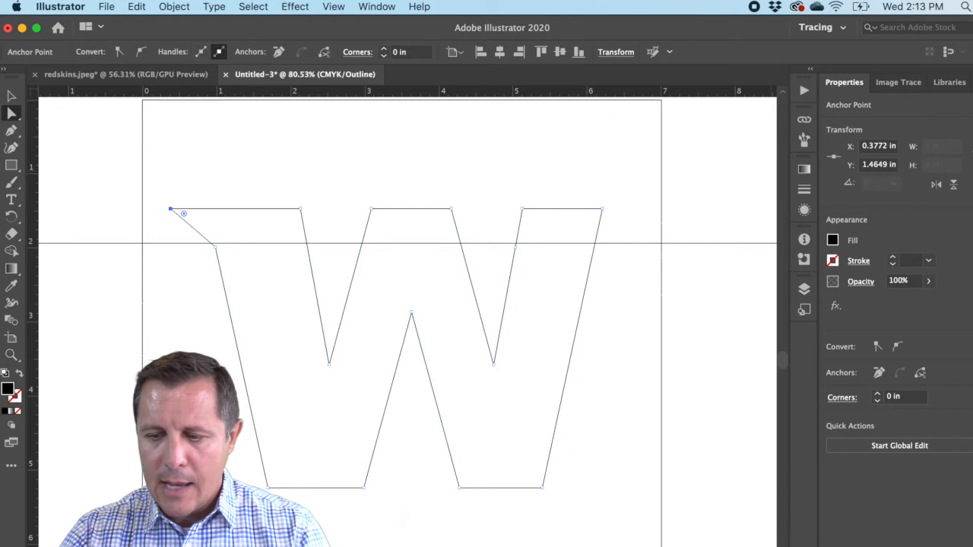
click(967, 126)
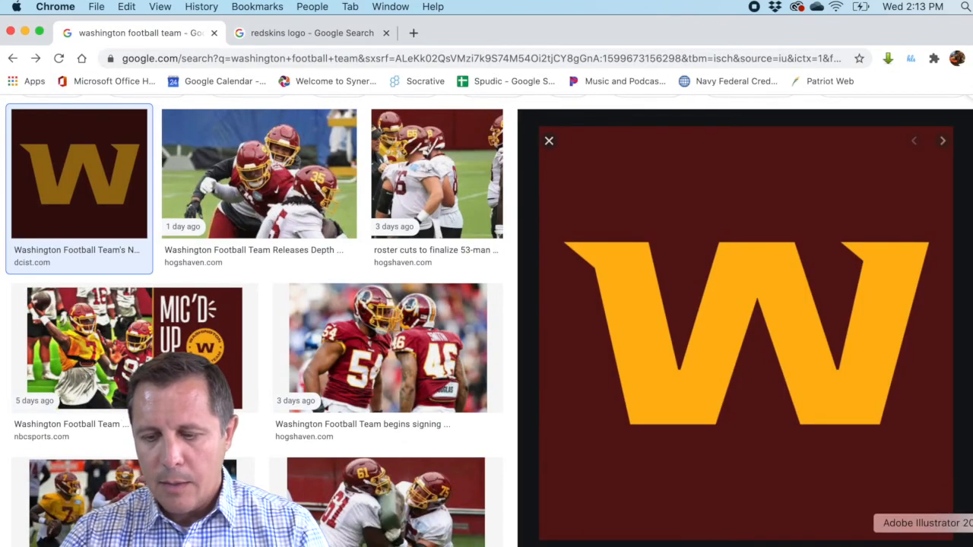
click(966, 523)
drag(525, 212, 504, 212)
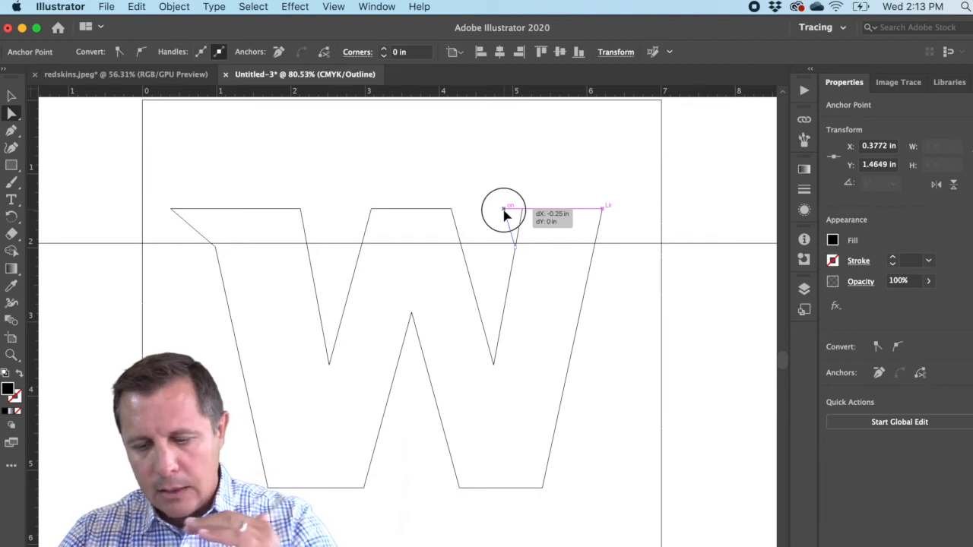
drag(503, 215, 503, 215)
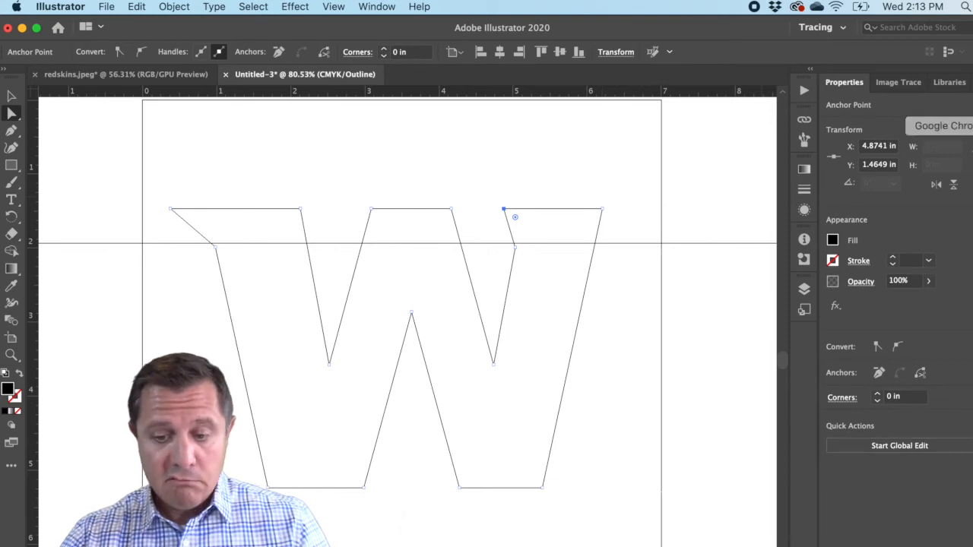
- Compare the reshaped W with the reference logo in Chrome and deselect the path
click(965, 152)
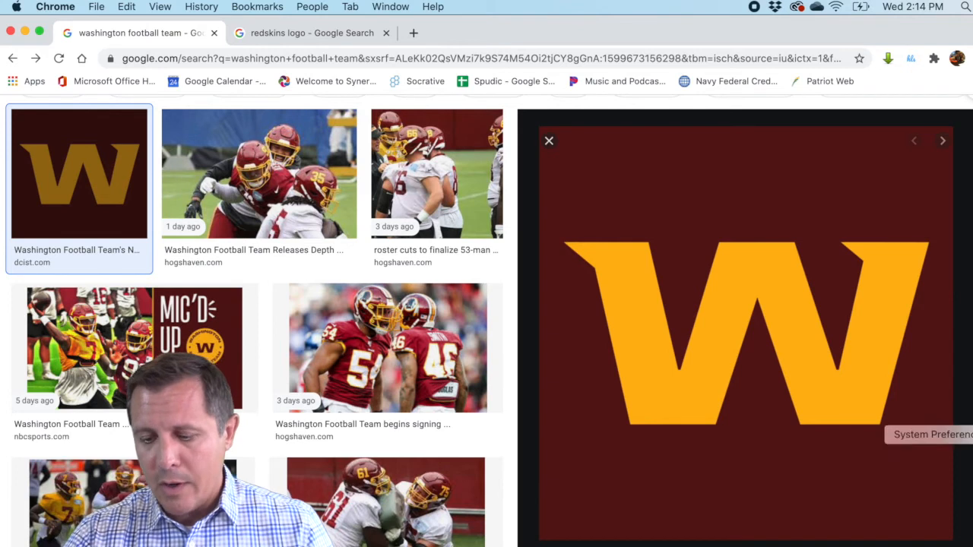
click(968, 522)
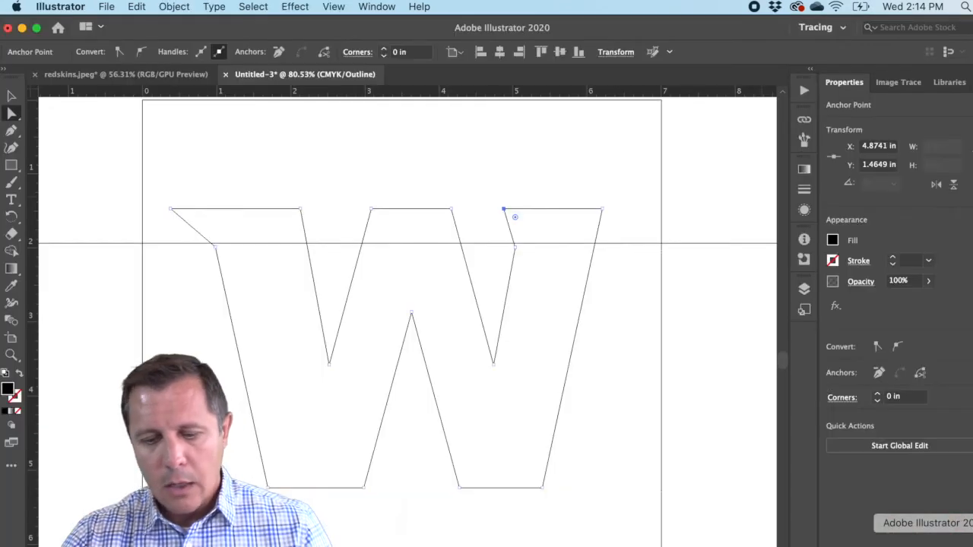
click(543, 182)
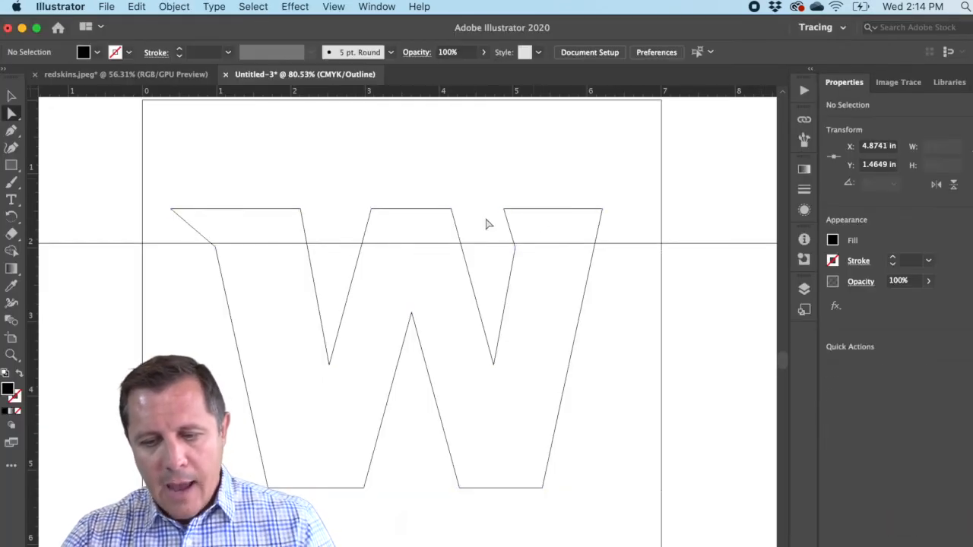
- Display the W in Preview mode, comparing it once more with its Outline view before returning to Preview
click(9, 98)
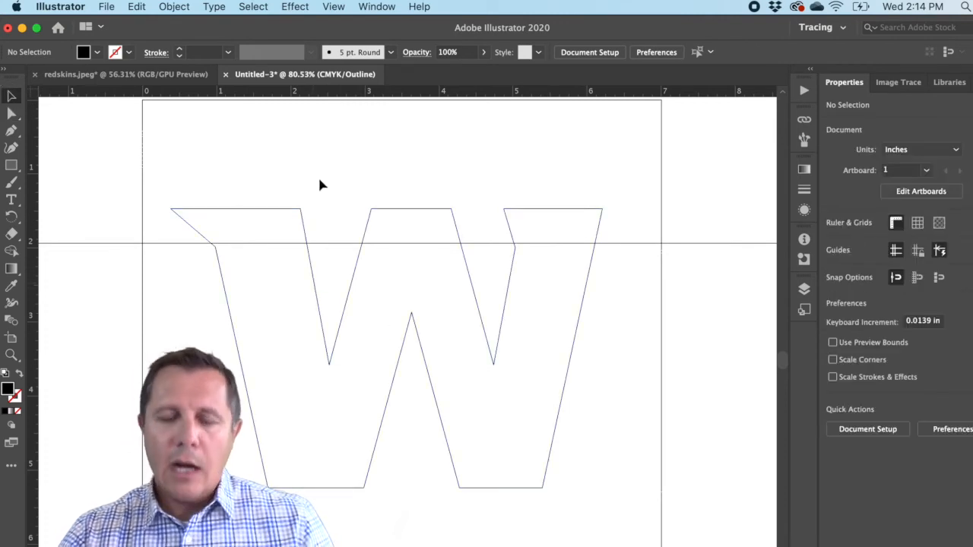
click(334, 7)
click(348, 37)
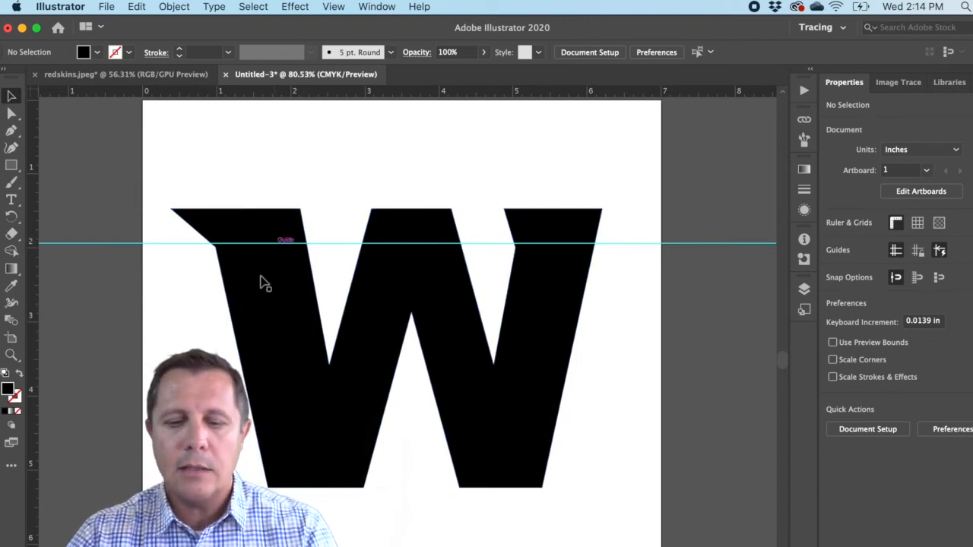
click(384, 7)
mouse_move(332, 7)
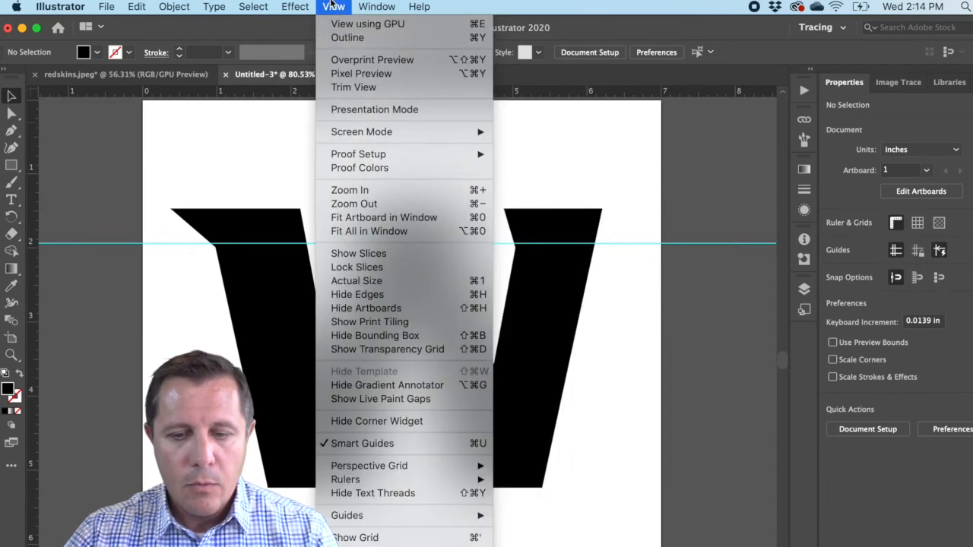
click(346, 38)
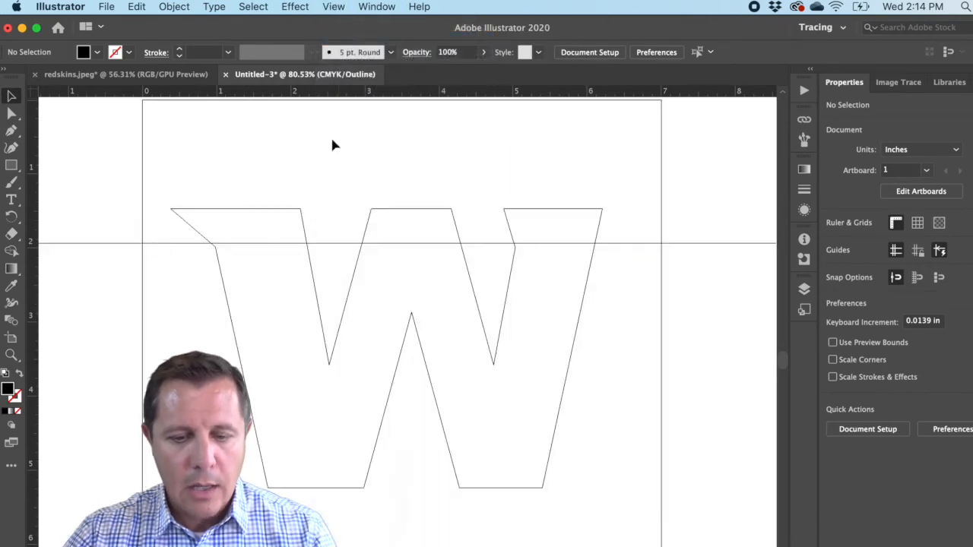
click(321, 6)
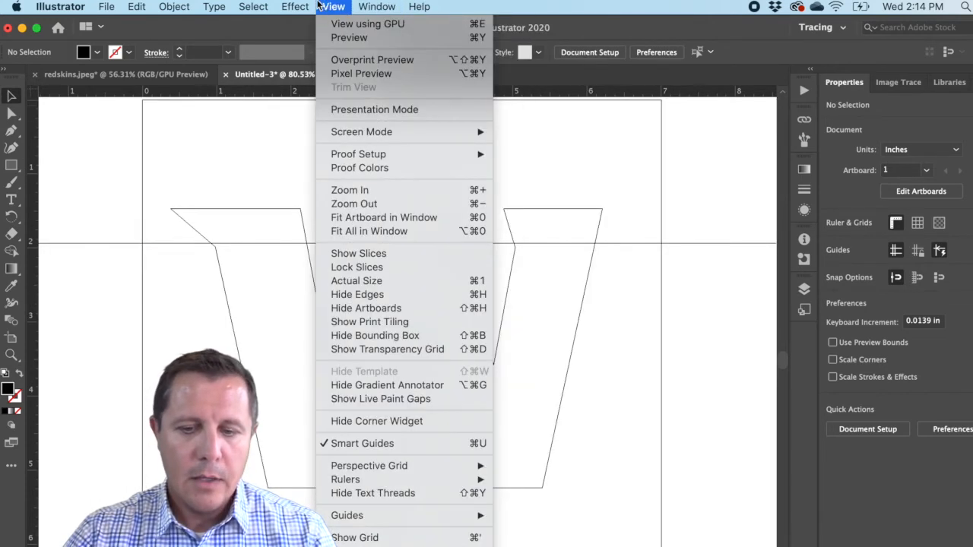
click(342, 37)
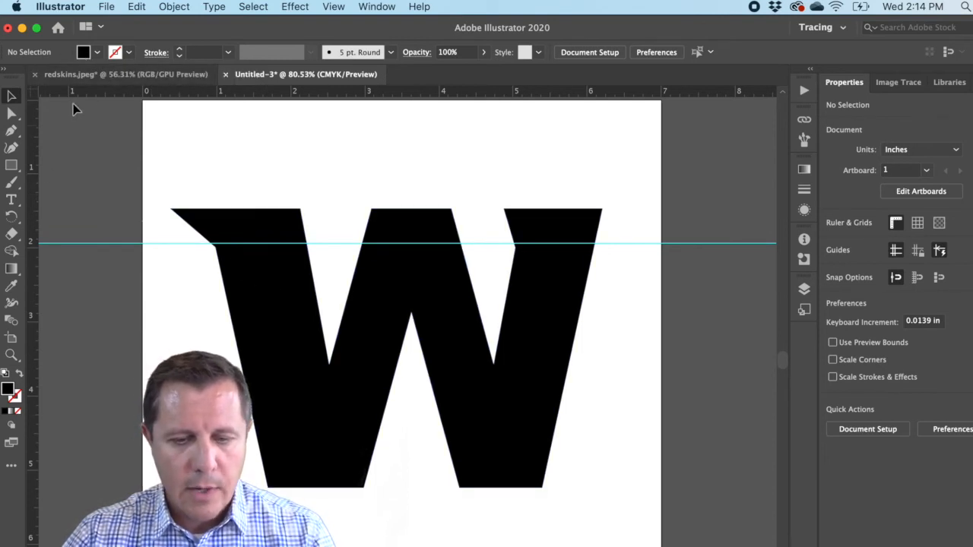
- Sample the gold of the ring around the head in redskins.jpeg with the Eyedropper as the fill colour
click(134, 73)
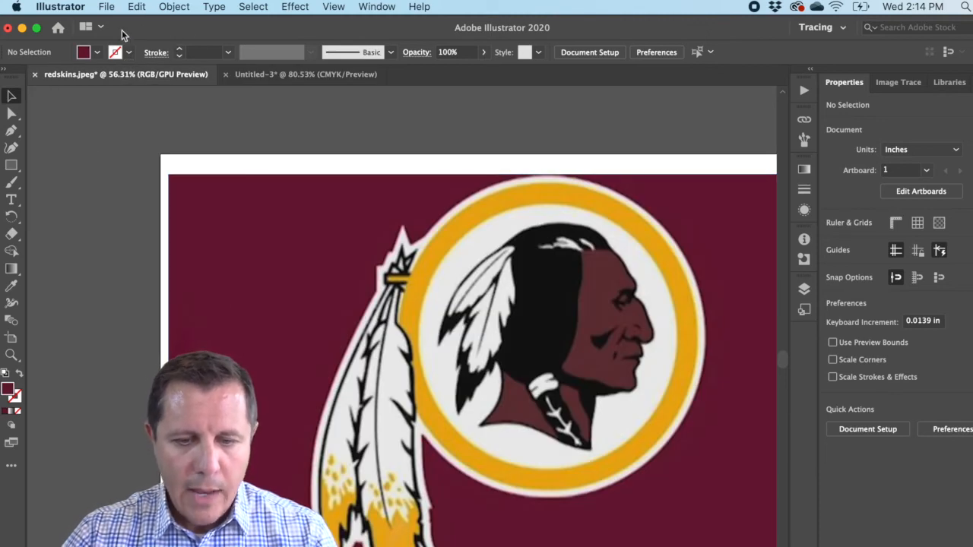
click(265, 72)
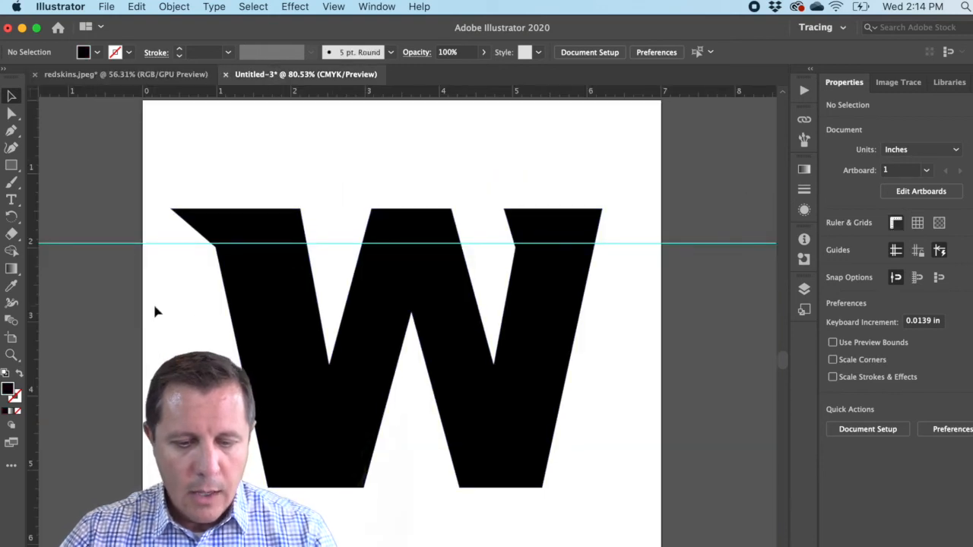
click(148, 73)
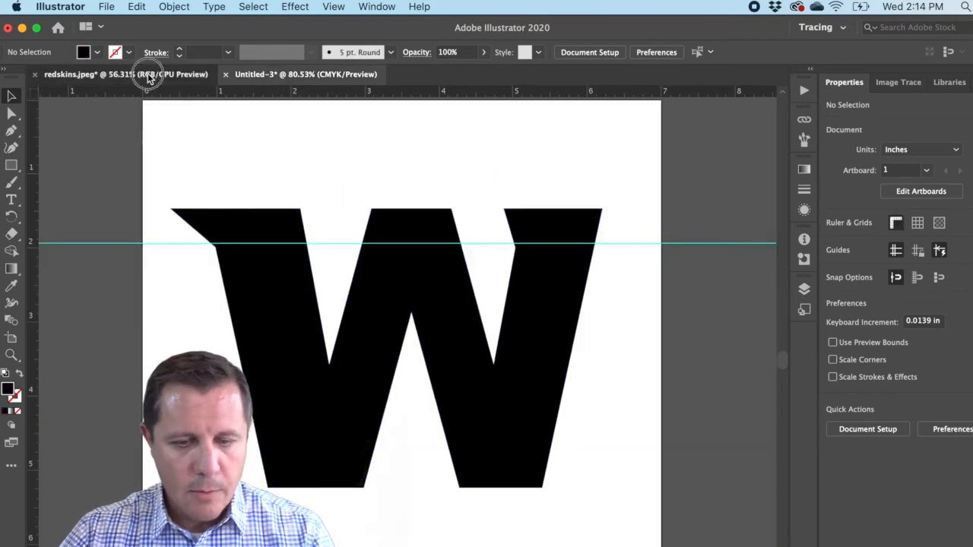
click(12, 286)
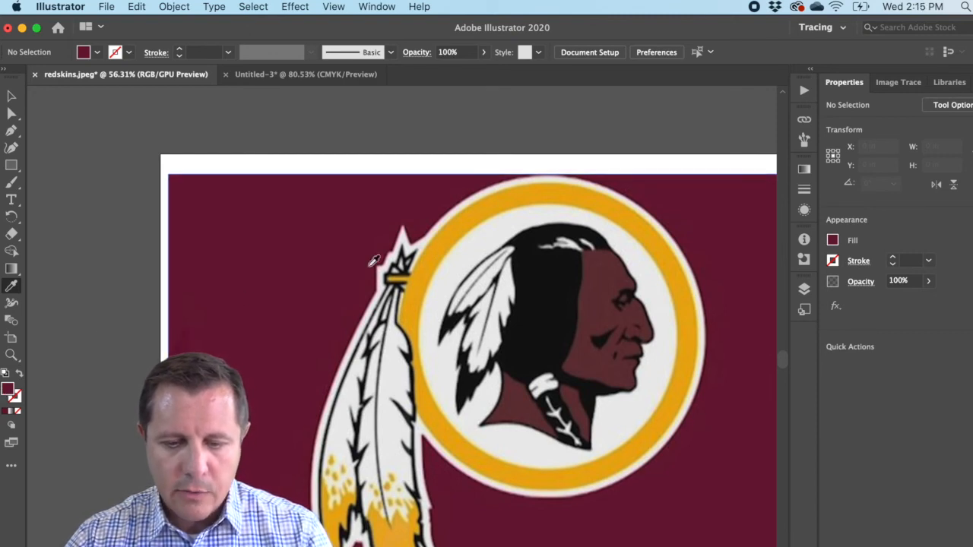
click(436, 252)
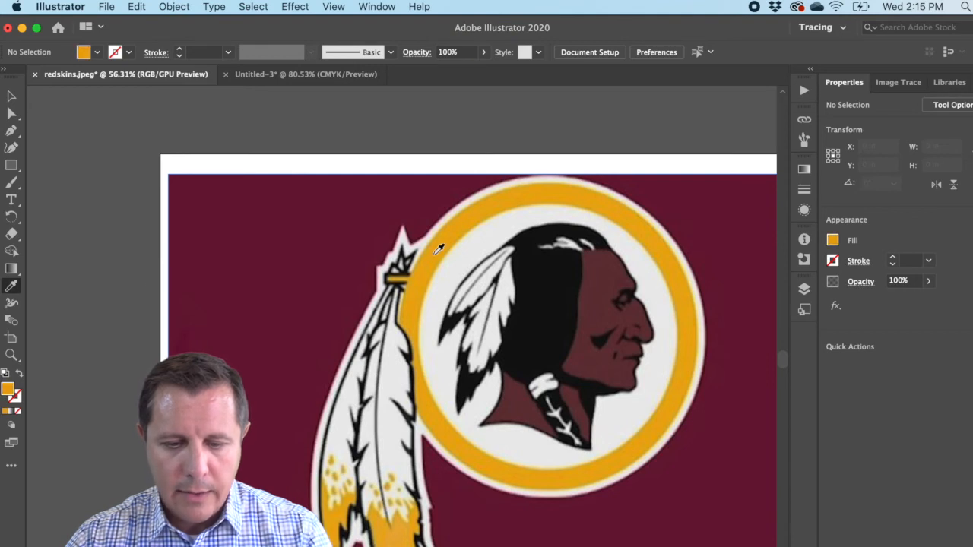
- Copy the hex code eba90f of the sampled gold fill from the Color Picker and accept the colour
double_click(11, 395)
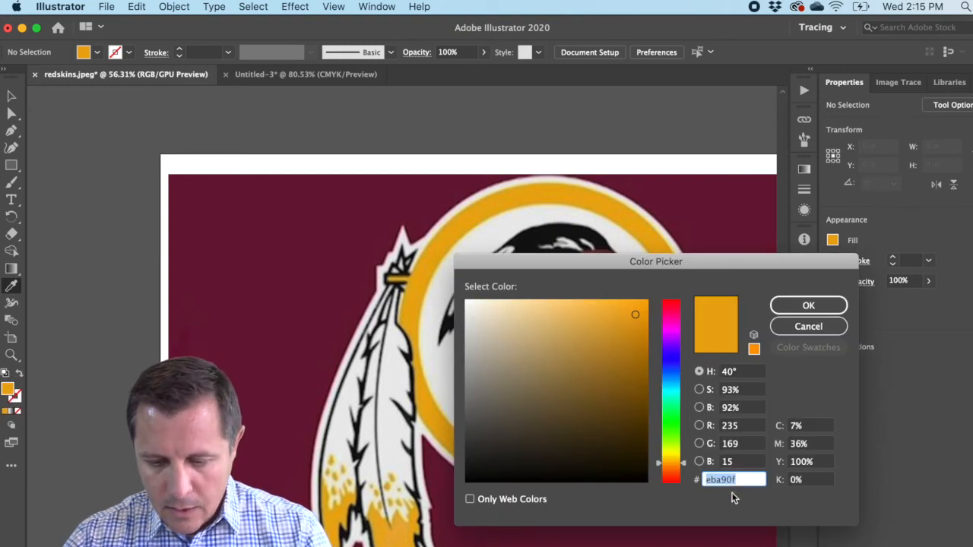
drag(647, 265, 415, 190)
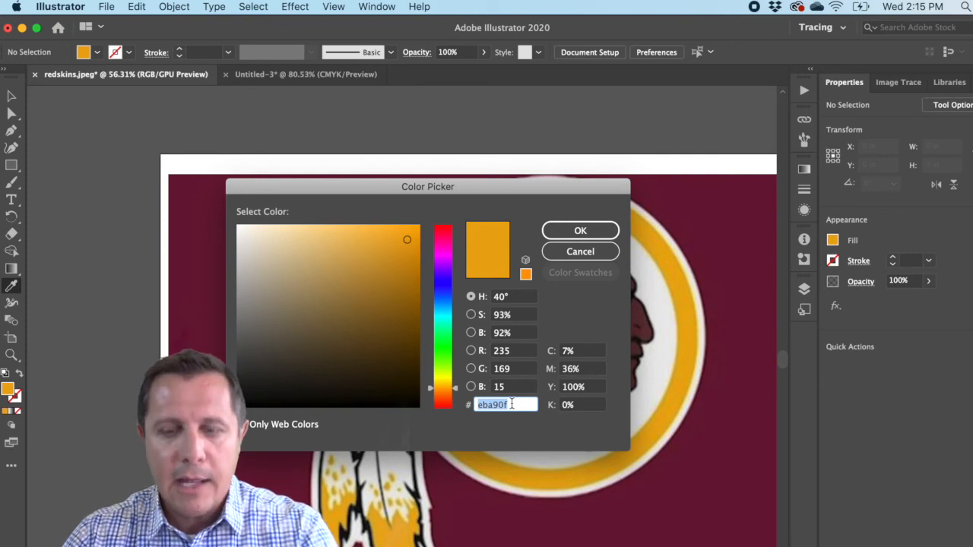
click(511, 404)
drag(510, 404, 473, 403)
key(super+c)
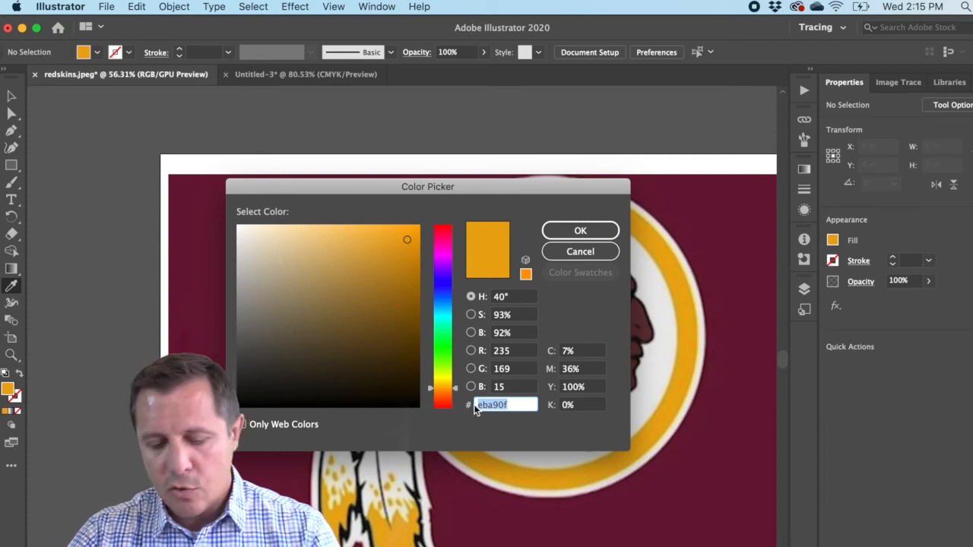
click(579, 236)
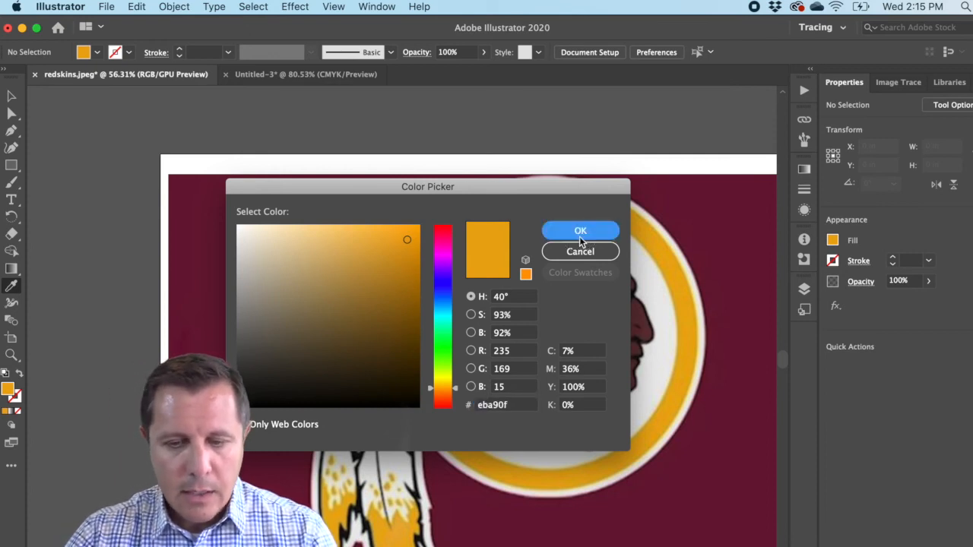
- In the Untitled-3 document, set the default fill to hex eba90f and select the W
click(265, 73)
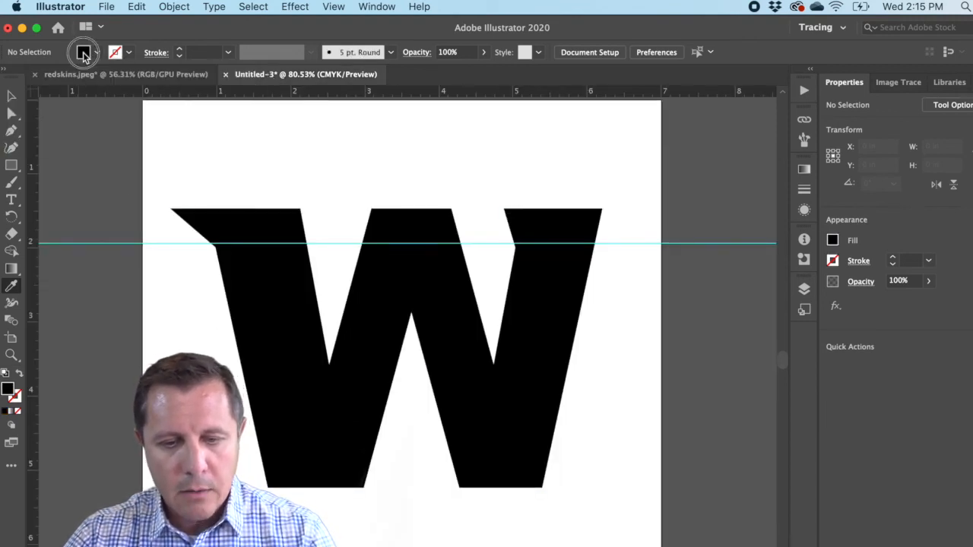
click(85, 51)
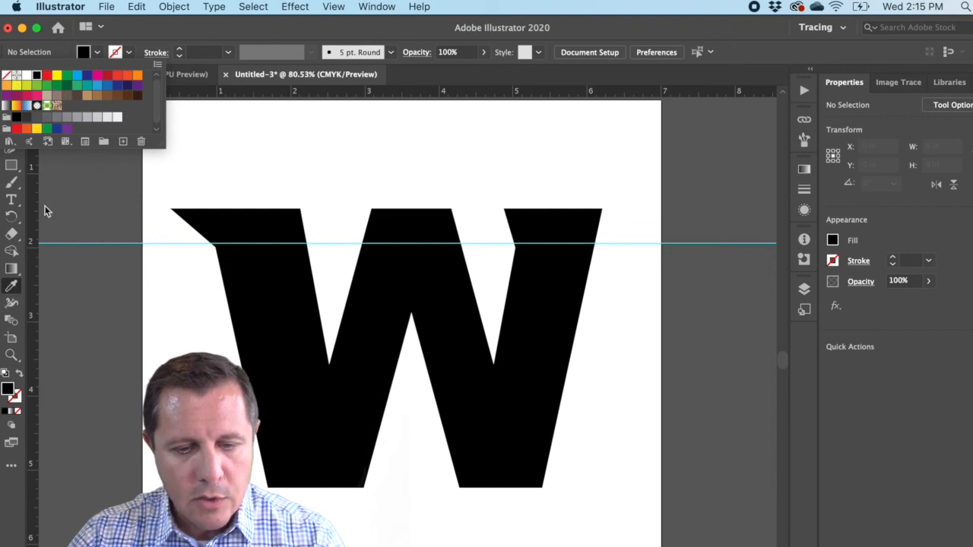
double_click(6, 389)
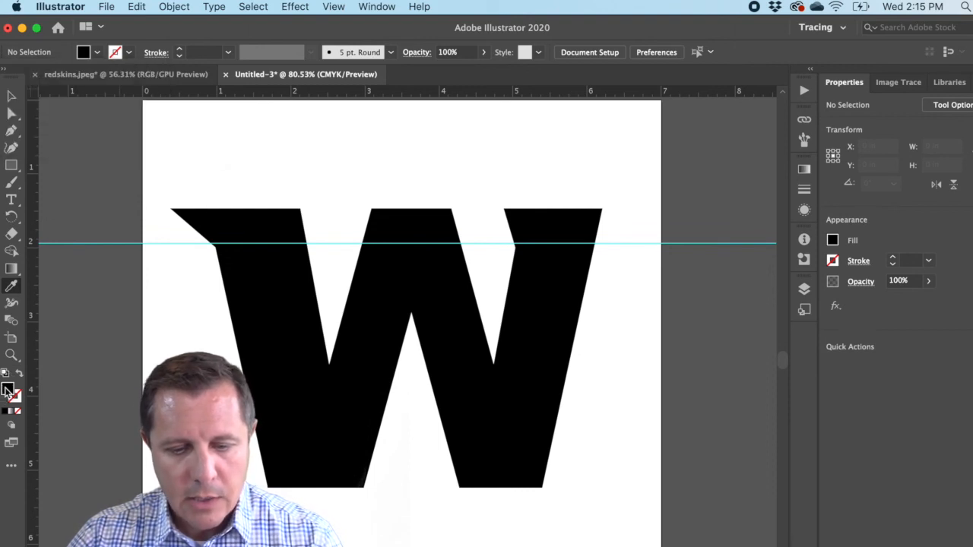
key(super+v)
click(564, 229)
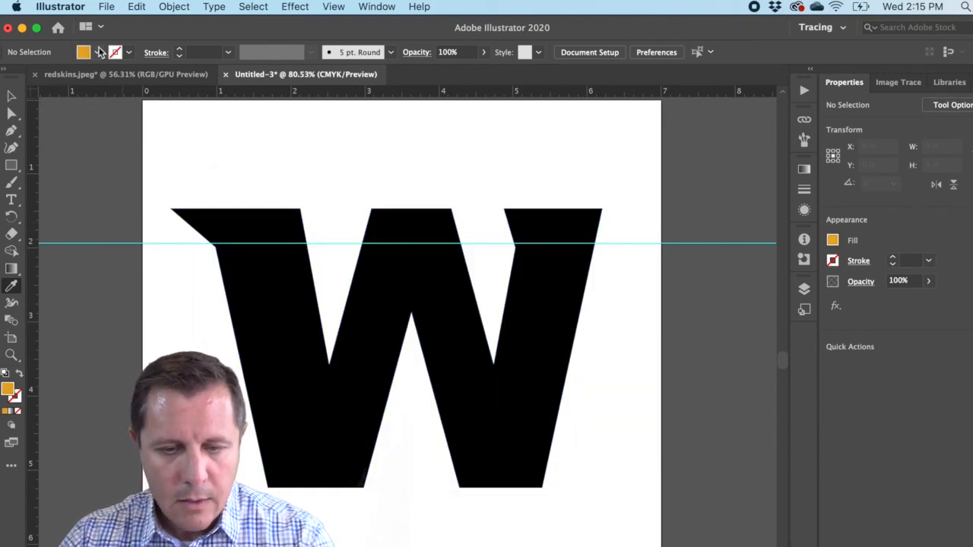
click(11, 96)
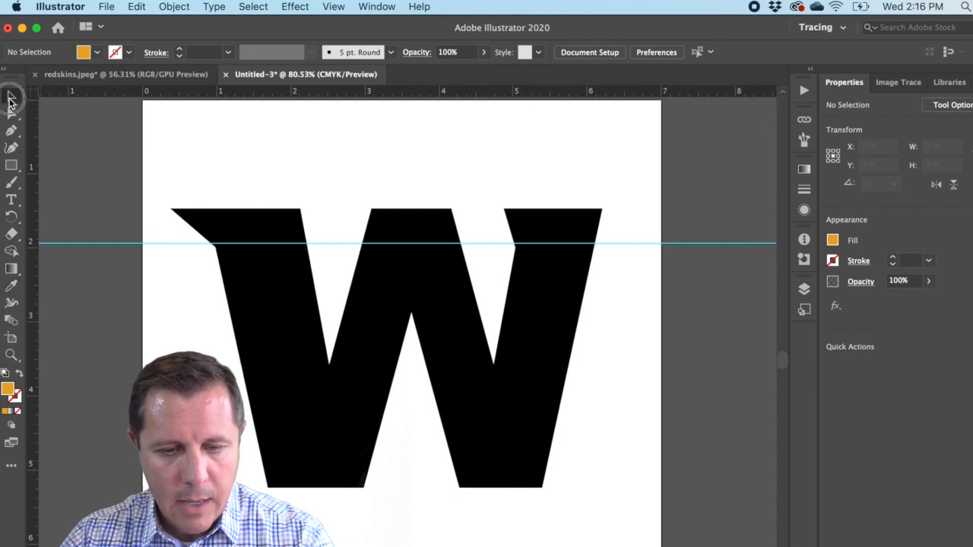
click(235, 231)
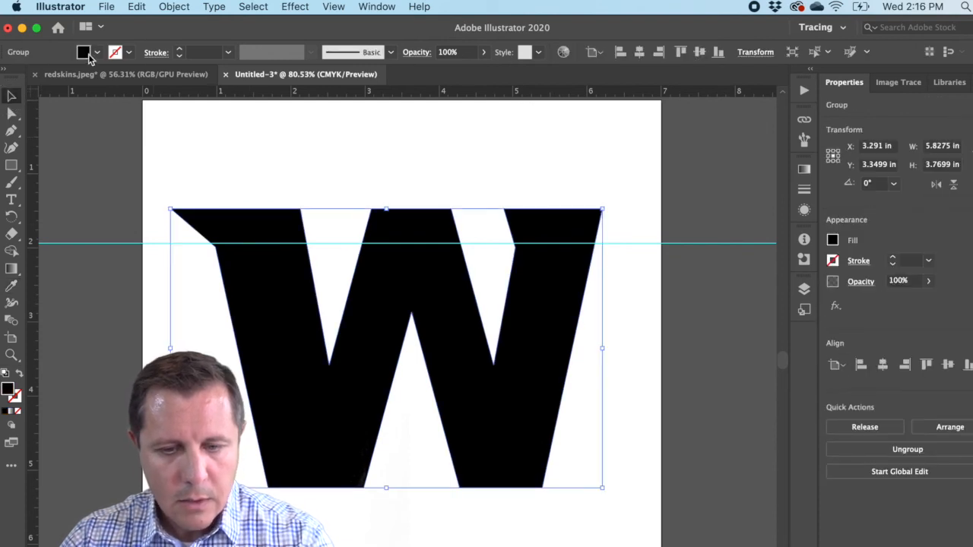
click(85, 55)
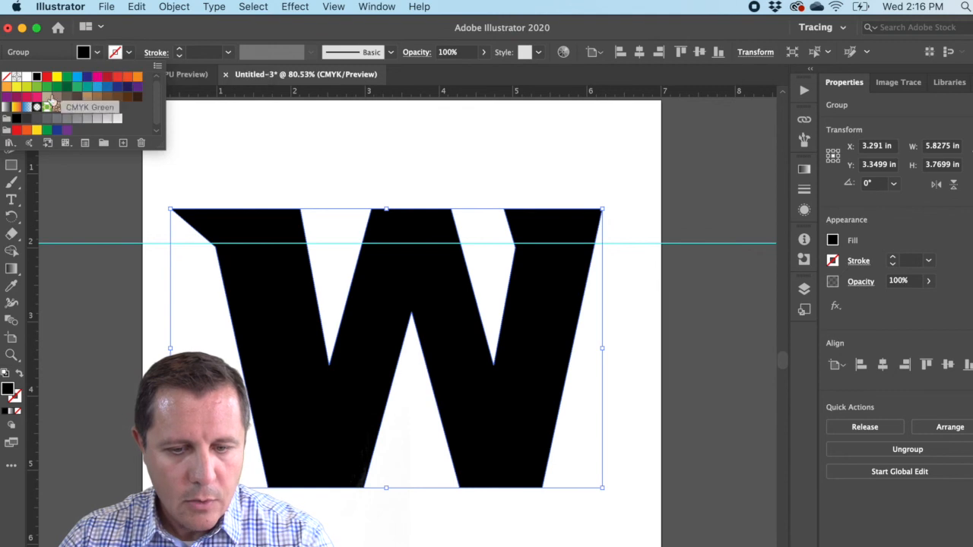
click(16, 294)
double_click(7, 387)
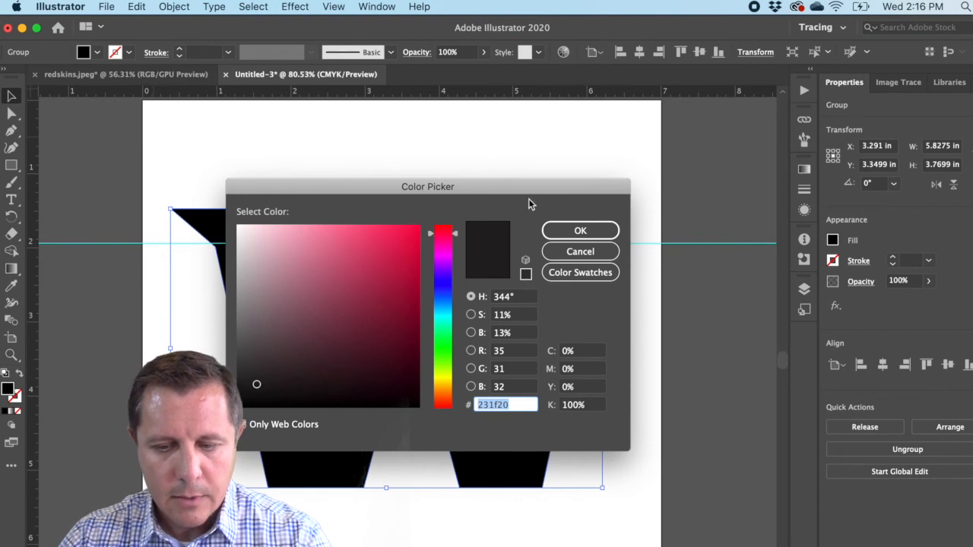
click(589, 251)
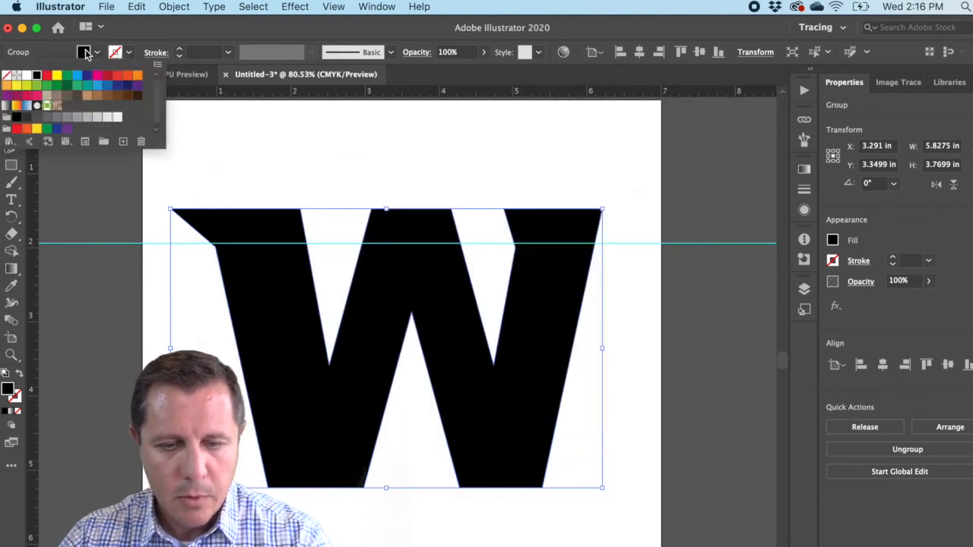
- Fill the selected W with the light orange swatch
click(96, 51)
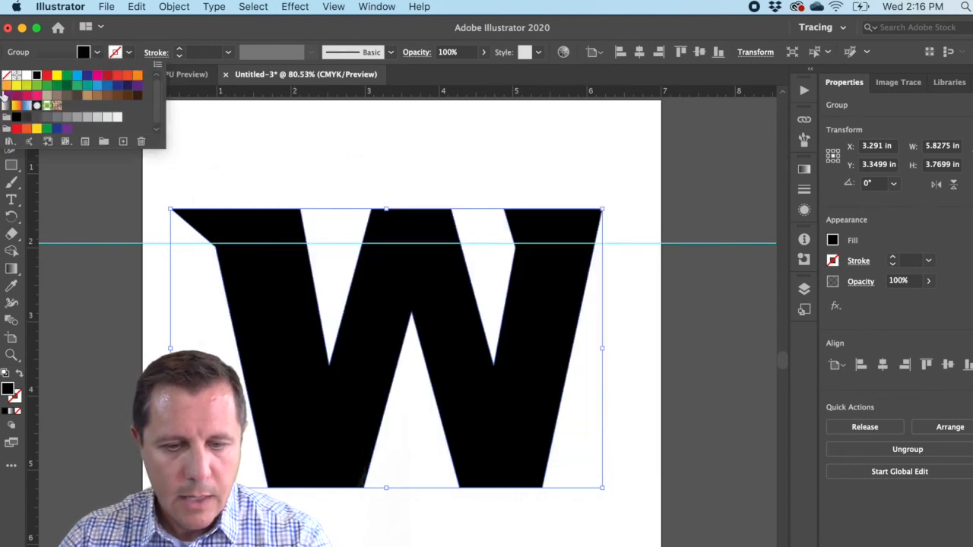
click(7, 85)
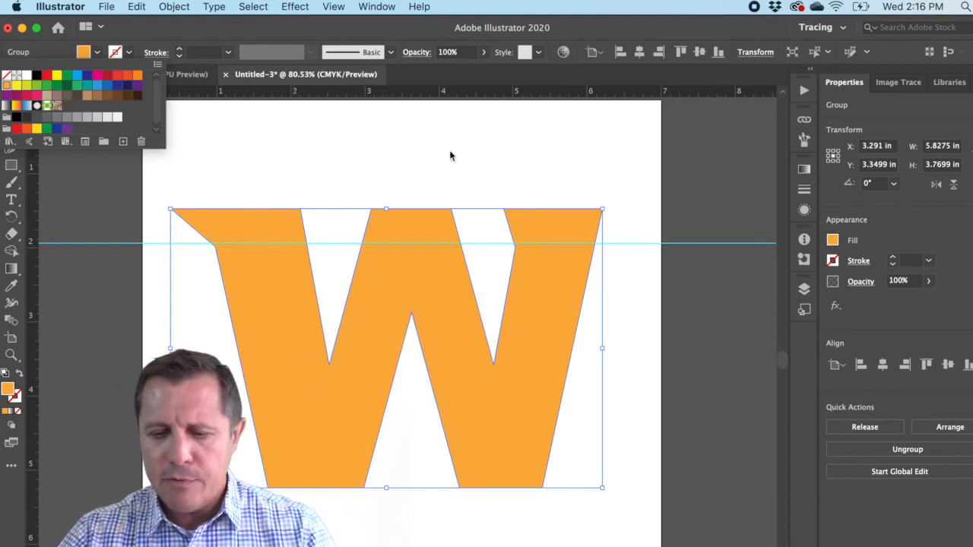
- Add a 300 pt letter S in Skia Black as point type, starting at the W's right arm
click(11, 201)
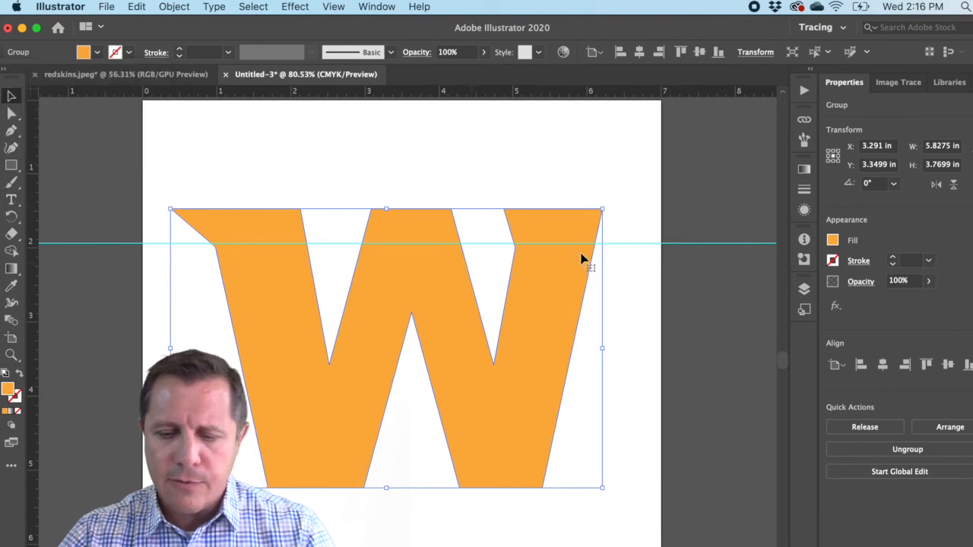
click(11, 200)
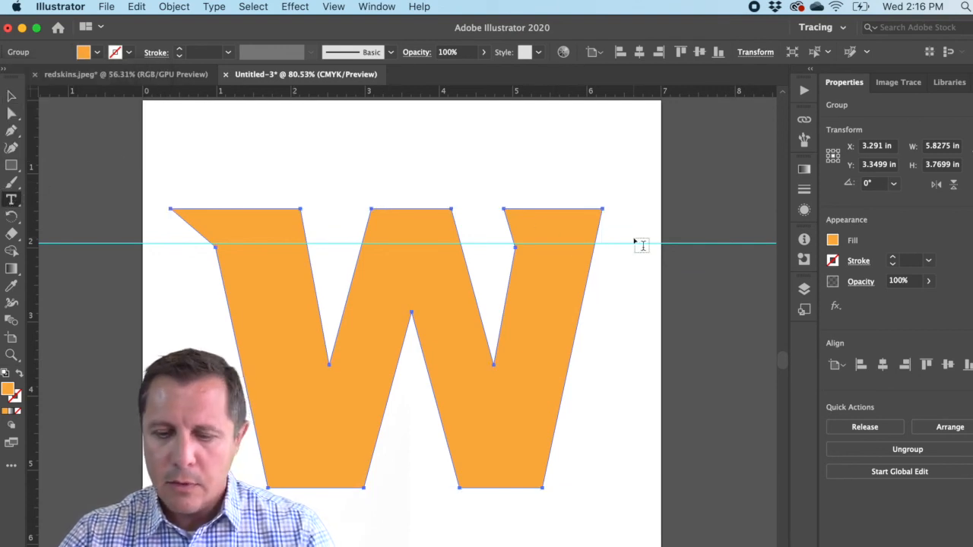
click(578, 425)
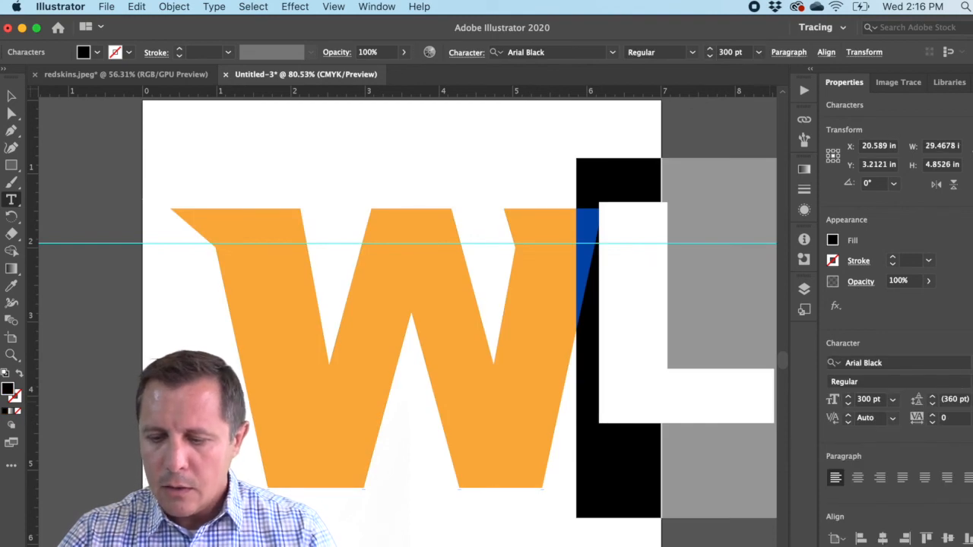
click(863, 362)
scroll(879, 498, down, 15)
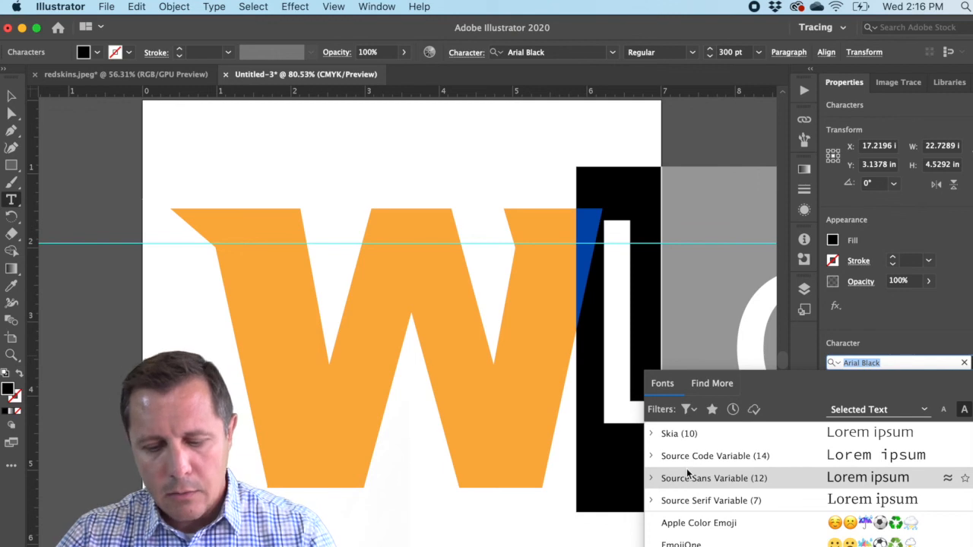
text(S)
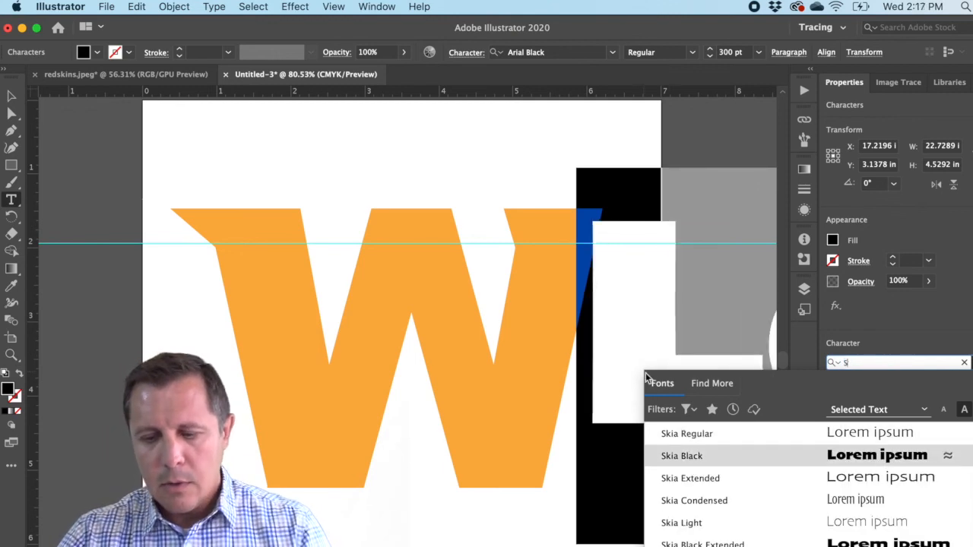
click(832, 456)
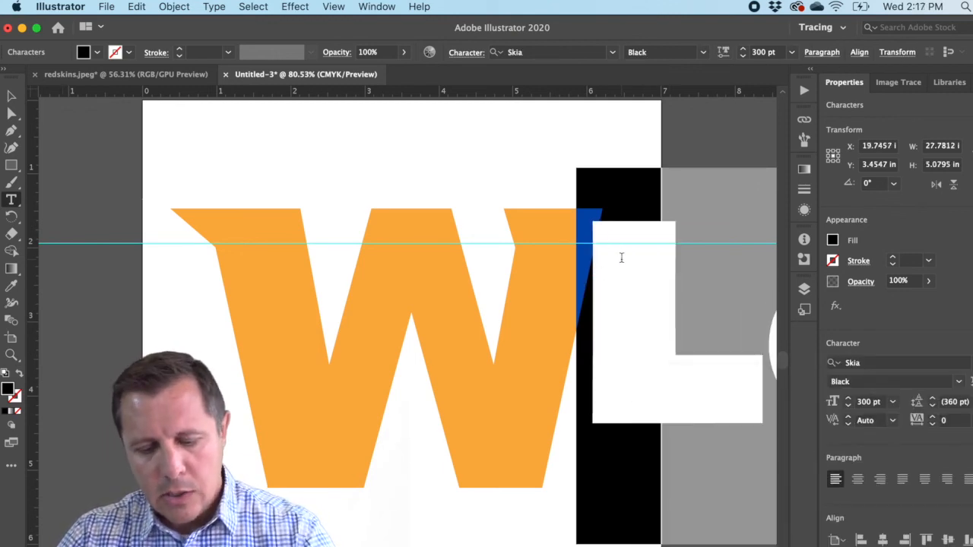
click(576, 204)
- Select the S as a type object and convert it to outlines
click(214, 7)
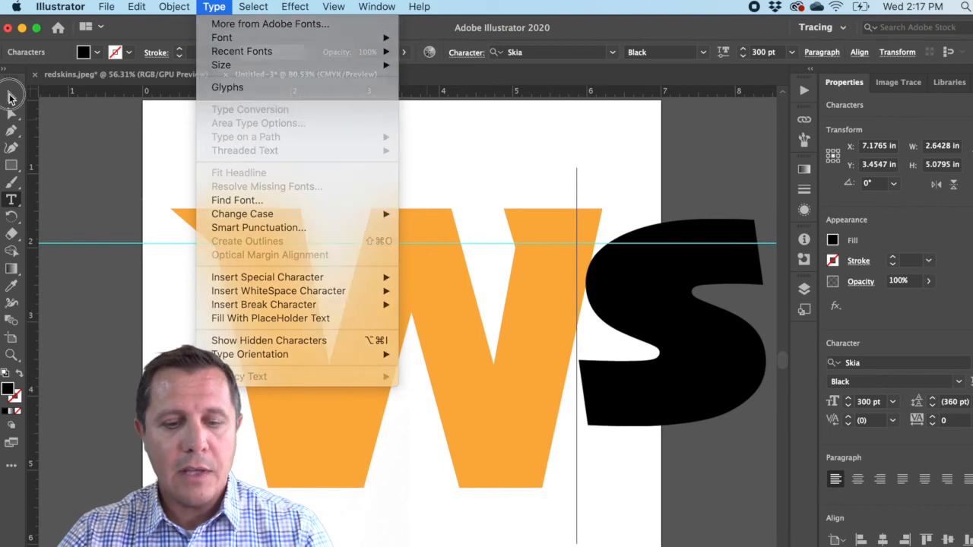
click(11, 96)
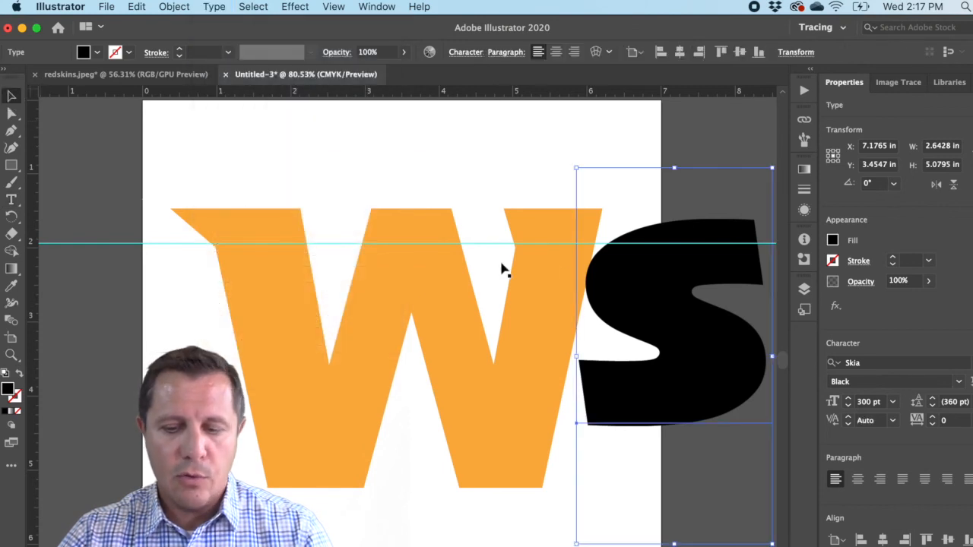
click(213, 7)
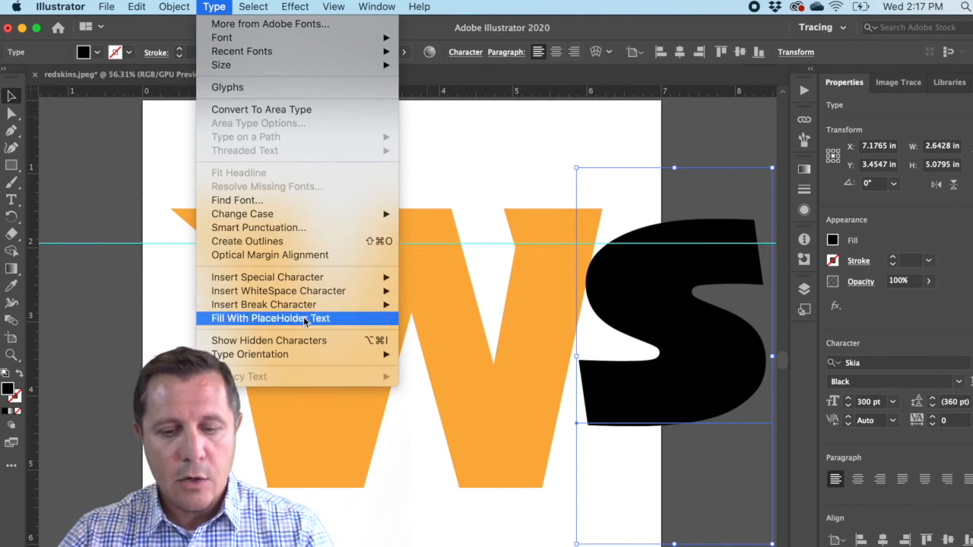
click(252, 241)
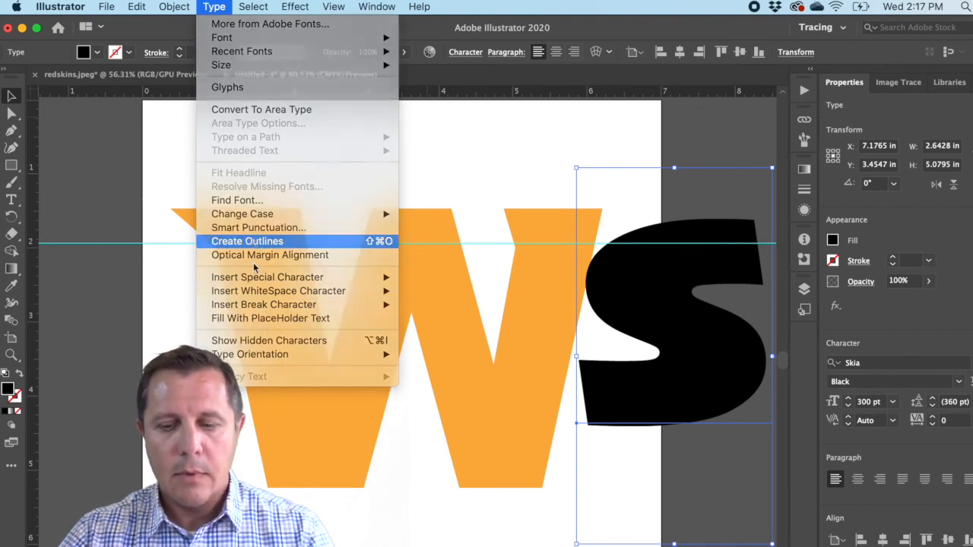